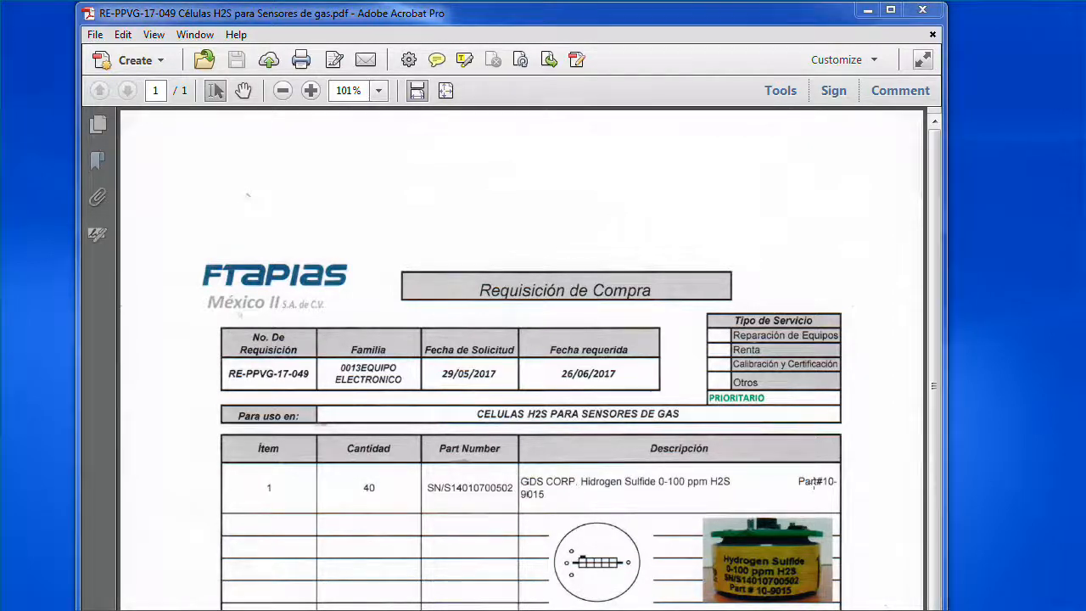
- Clear the vendor, family and category filters in StoreQuotes
left_click_drag(0, 233, 387, 30)
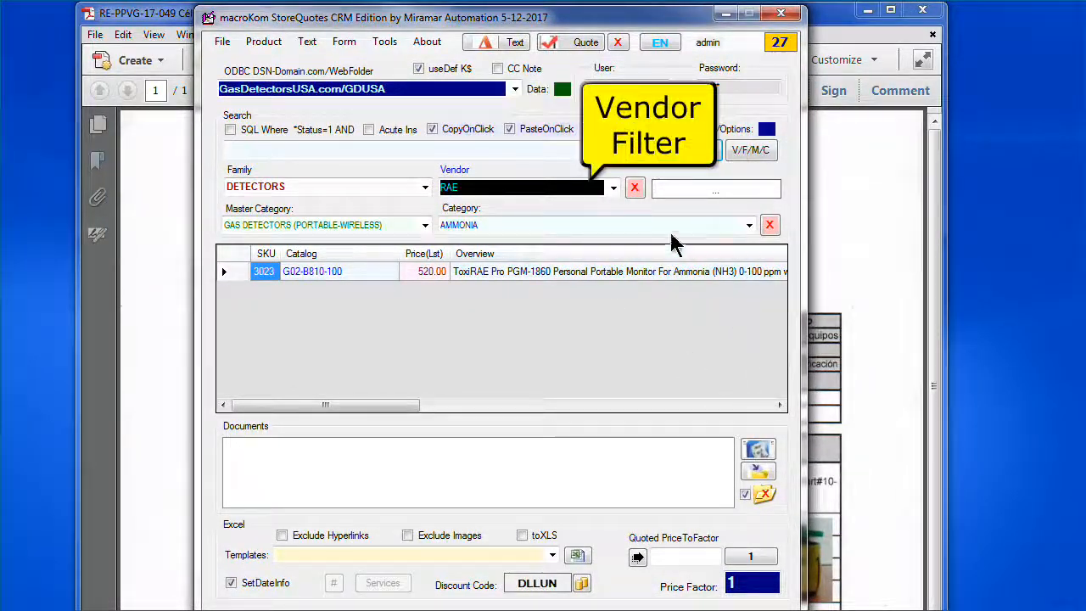
left_click(641, 188)
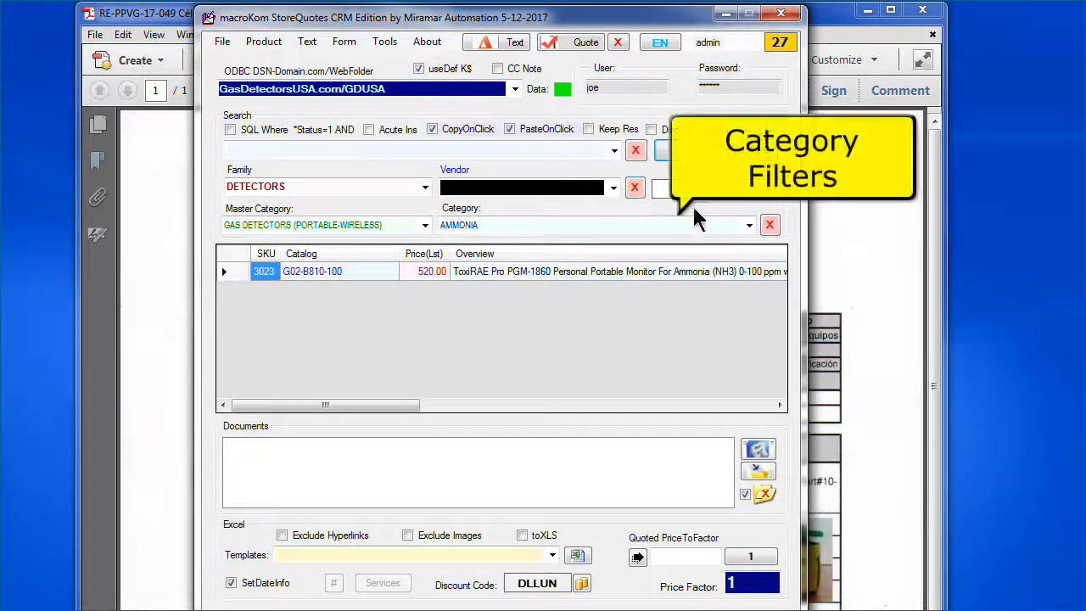
left_click(770, 225)
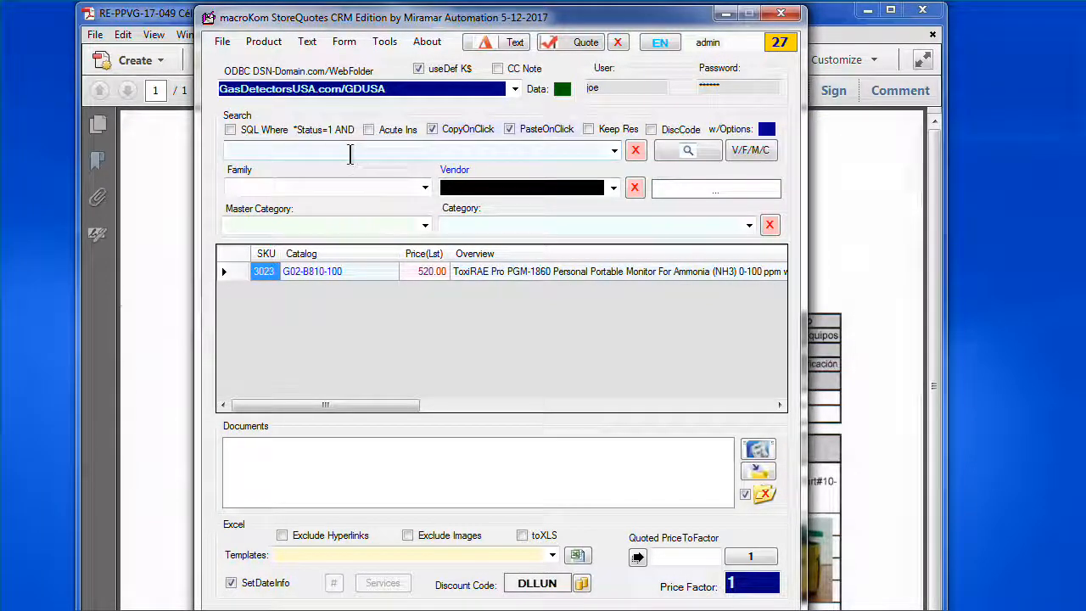
- Search the product catalog for part number 10-9015
type("10")
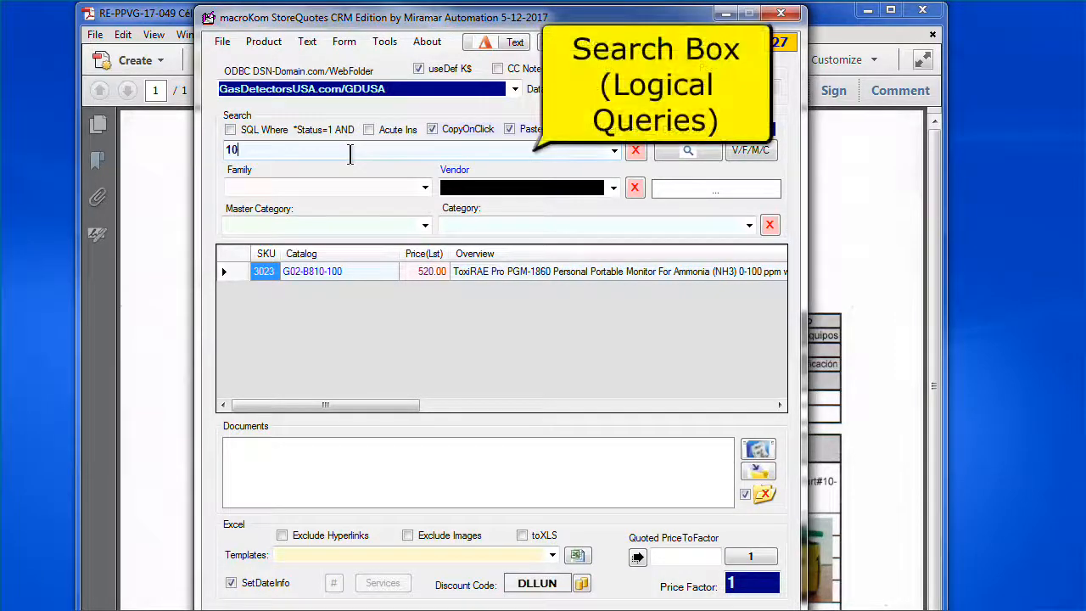
type("-901")
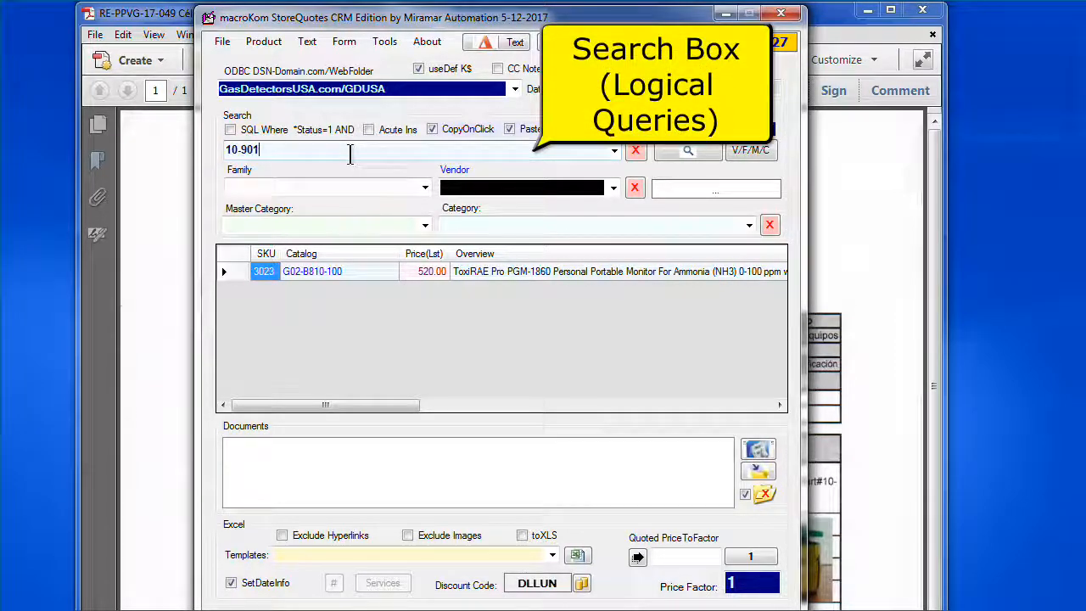
type("5")
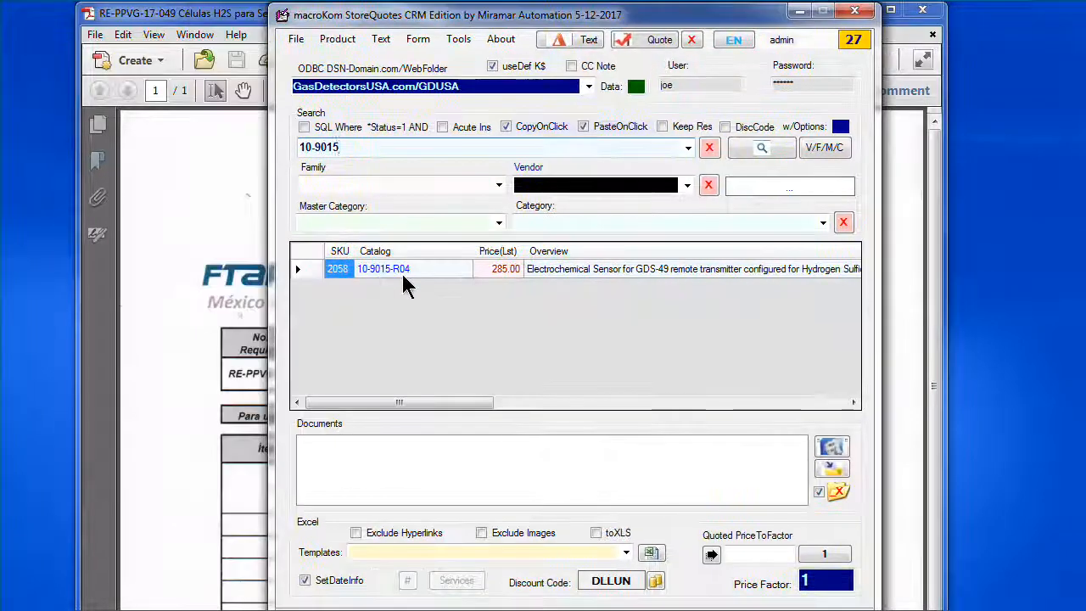
- Open the options of the found GDS sensor and set its gas range to 06-0 to 100 ppm
left_click(379, 282)
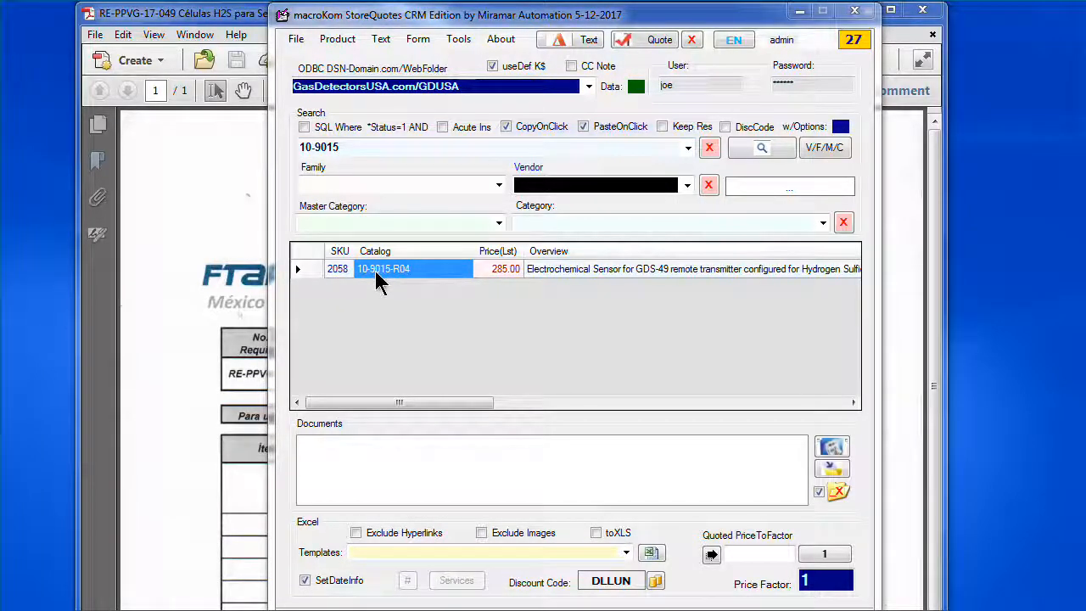
left_click_drag(68, 110, 404, 127)
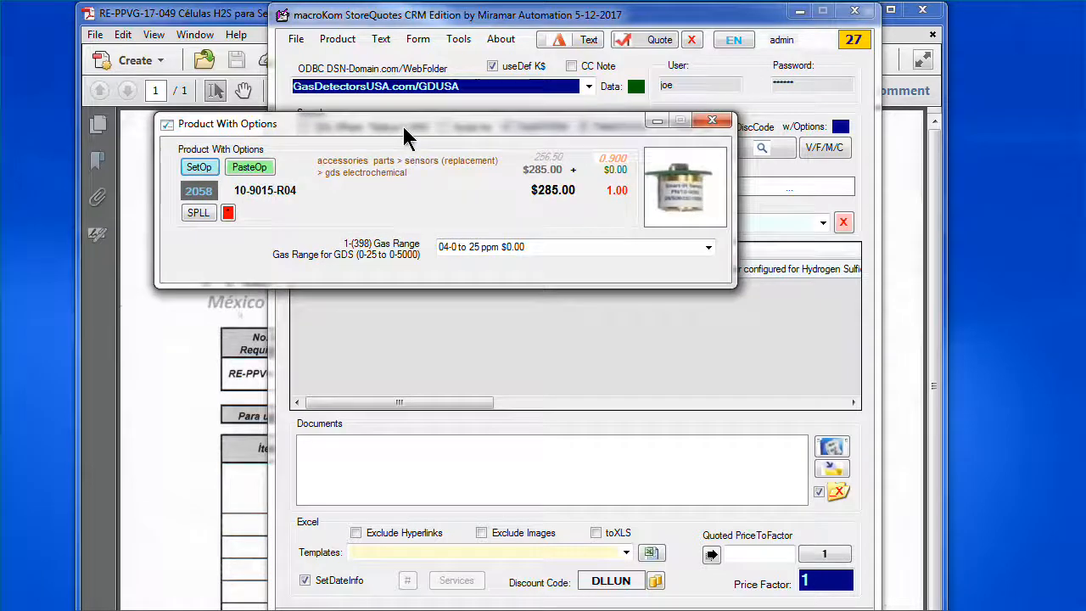
left_click(708, 247)
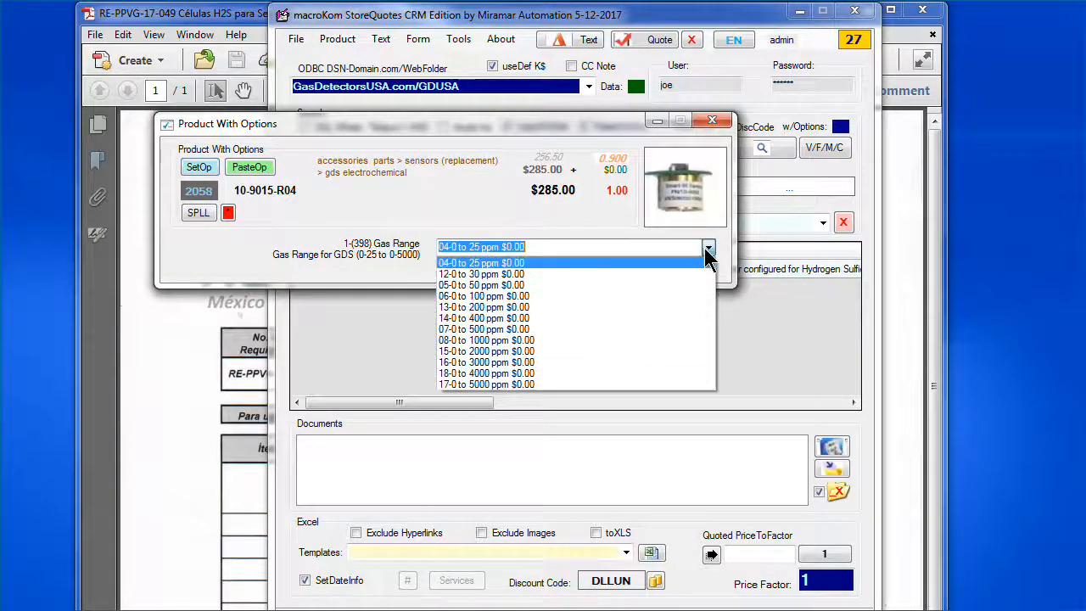
left_click(505, 296)
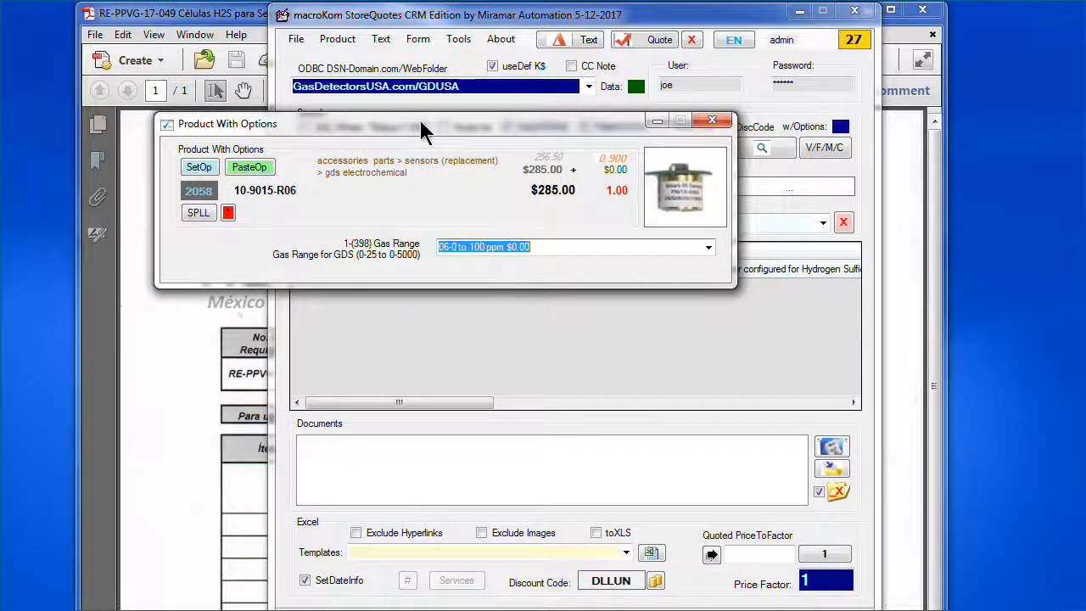
- Run the SPLL function for the configured sensor and close its product options window
left_click_drag(420, 127, 451, 57)
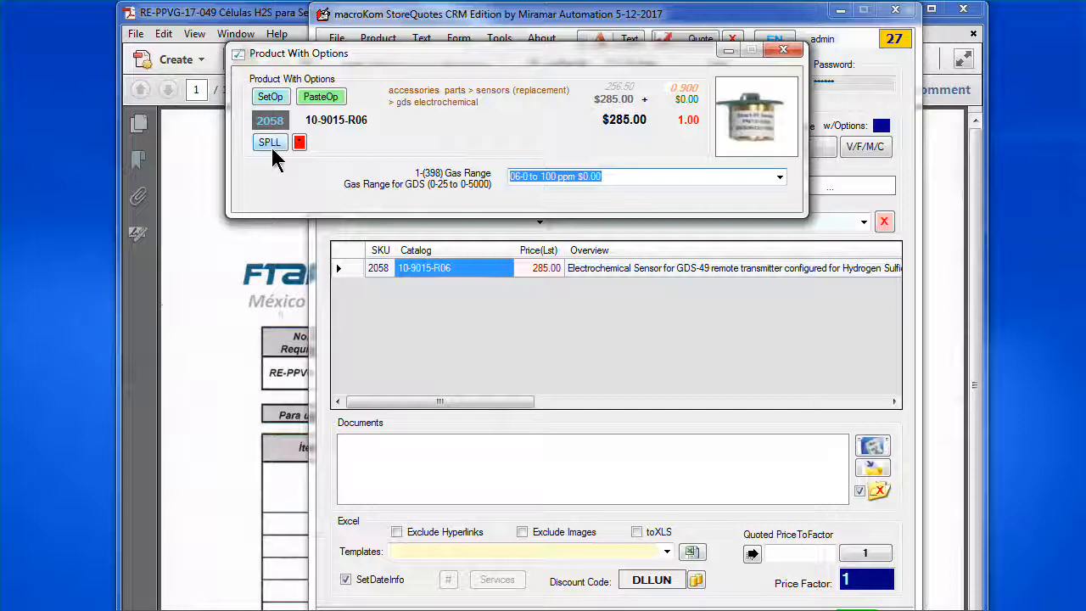
left_click(271, 147)
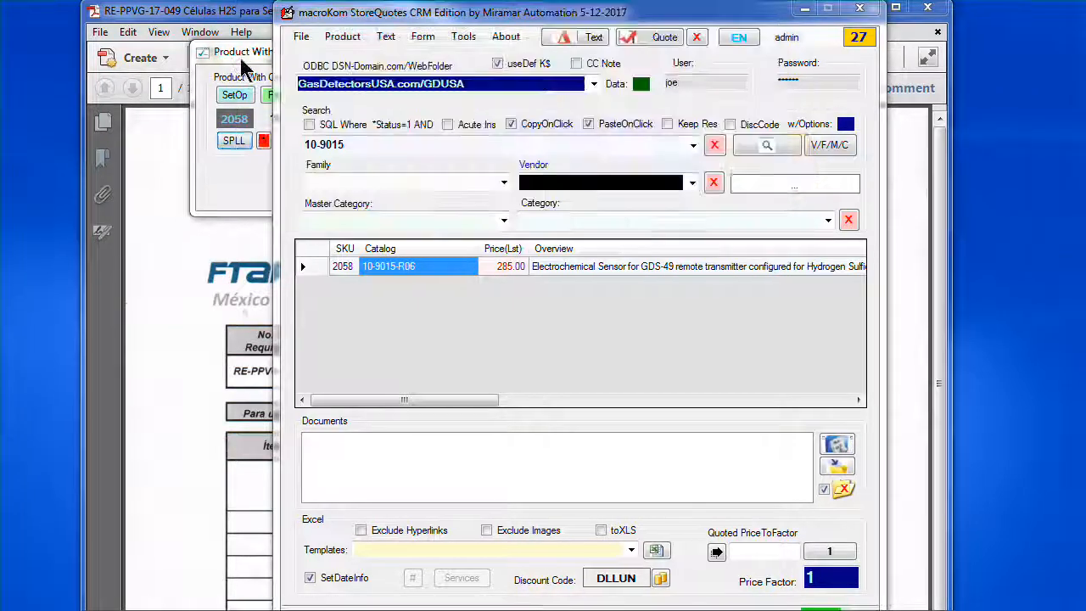
left_click(244, 66)
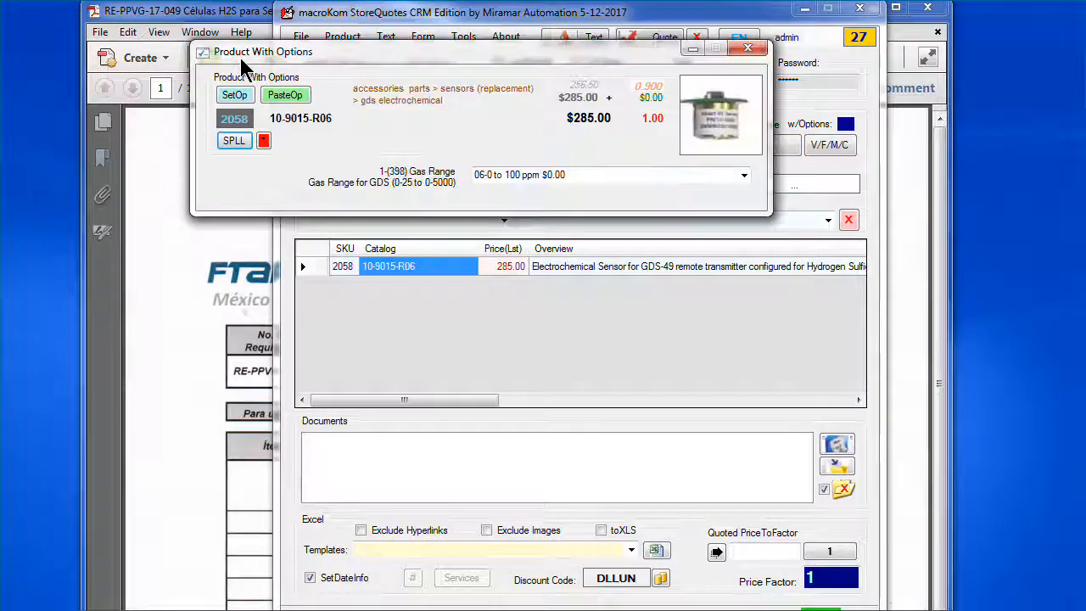
left_click(750, 51)
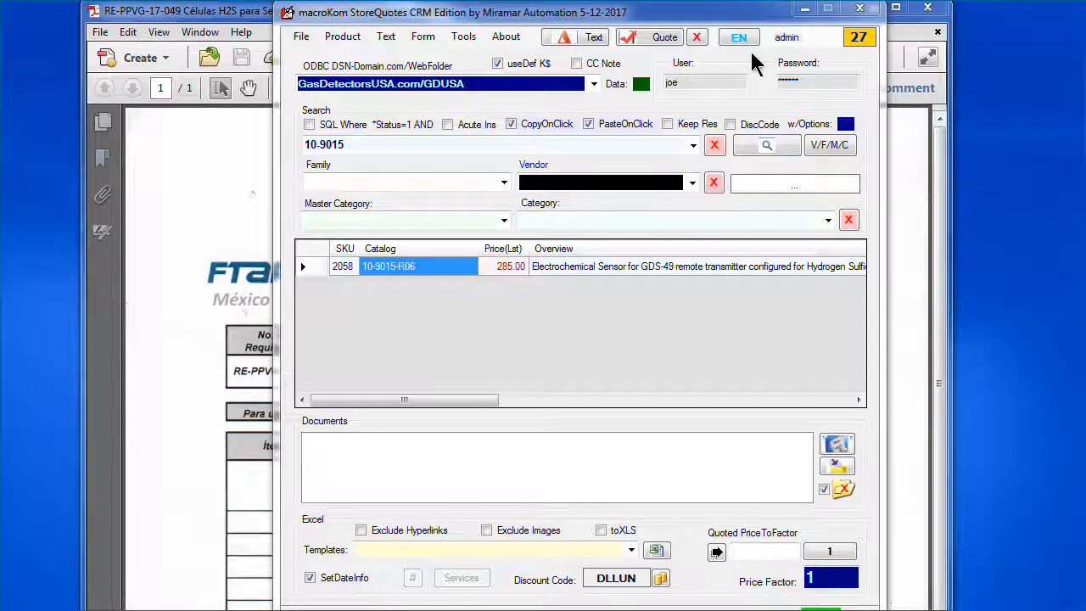
- Transfer the configured sensor 10-9015-R06 to the quote form and bring the form fully into view
left_click(319, 268)
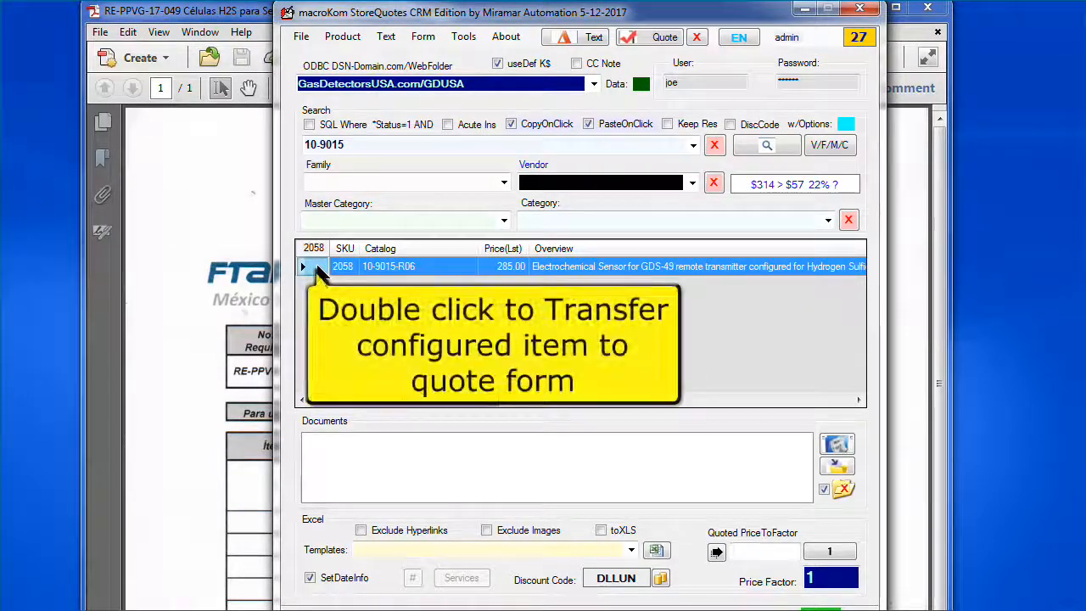
double_click(319, 268)
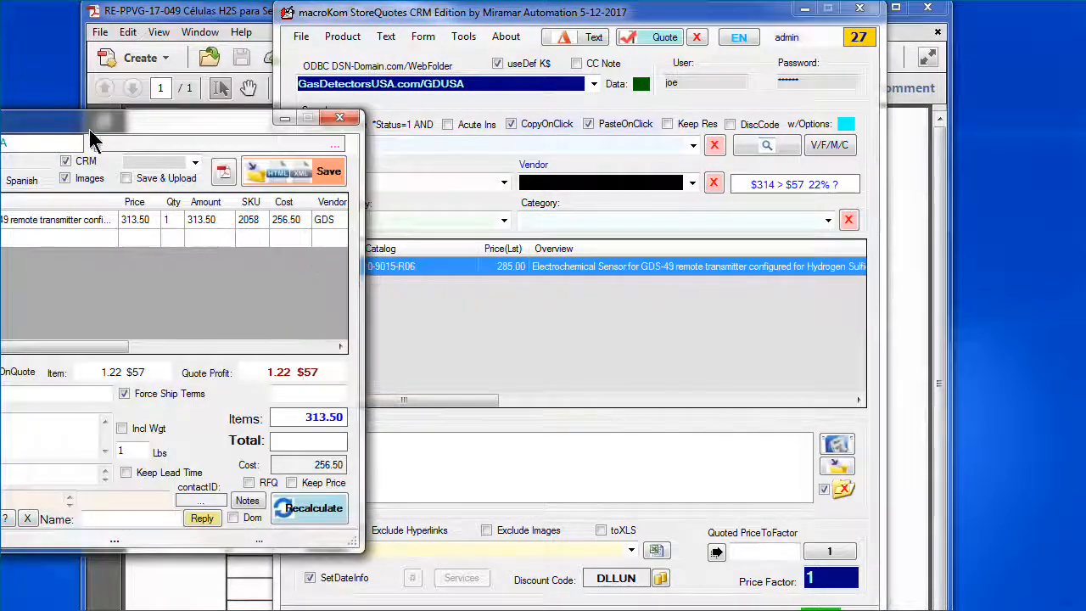
left_click_drag(89, 134, 582, 86)
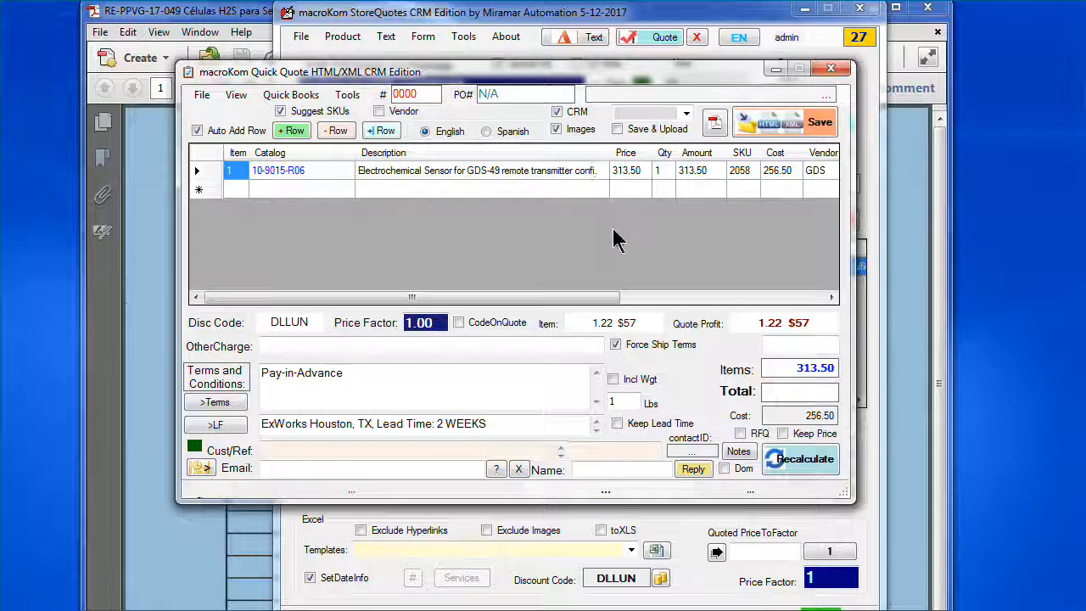
- Set the quantity of the 10-9015-R06 line item to 40 and recalculate the quote
left_click(666, 174)
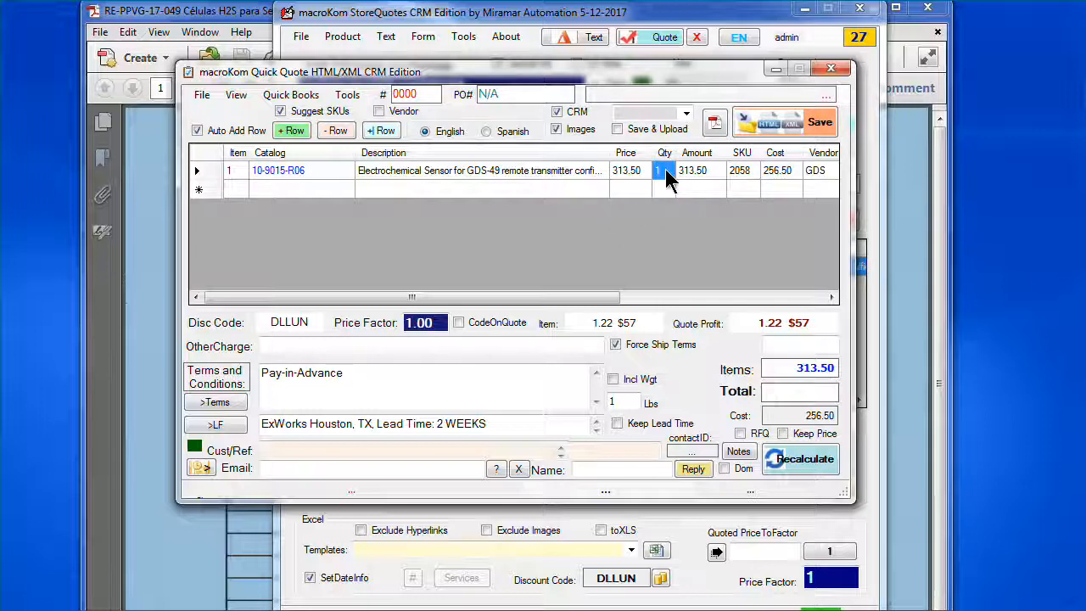
type("40")
key("Return")
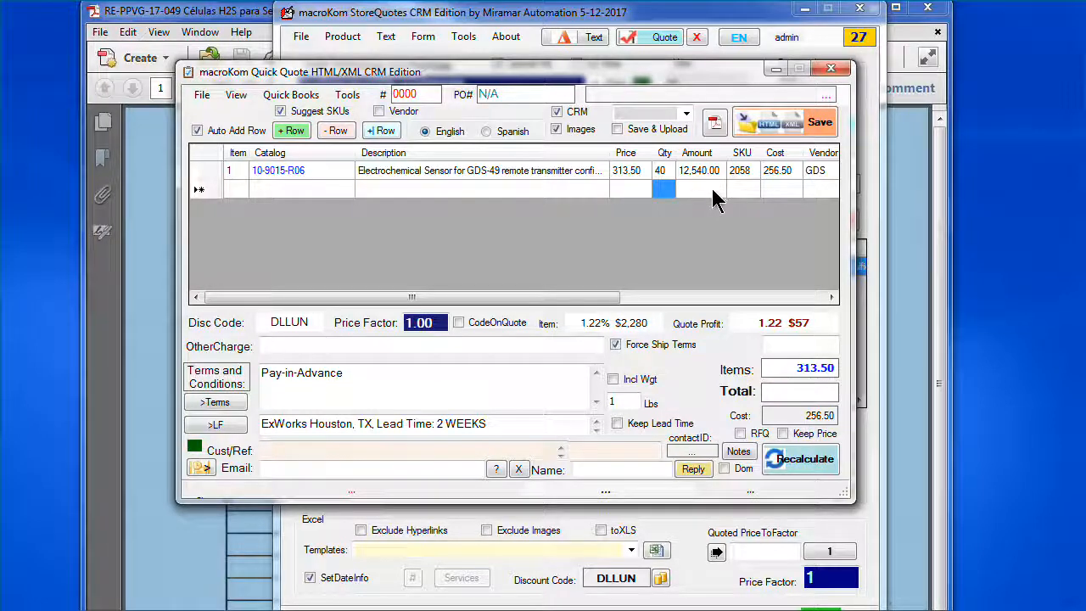
left_click(816, 472)
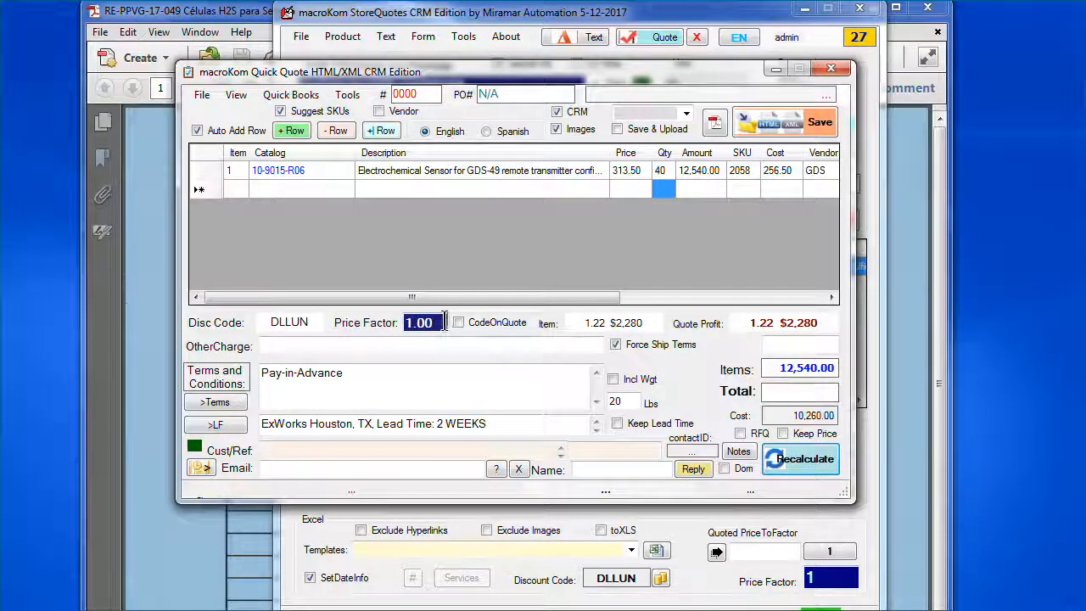
- Apply a price factor of 0.95 to the quote
left_click_drag(444, 322, 395, 322)
type("0.95")
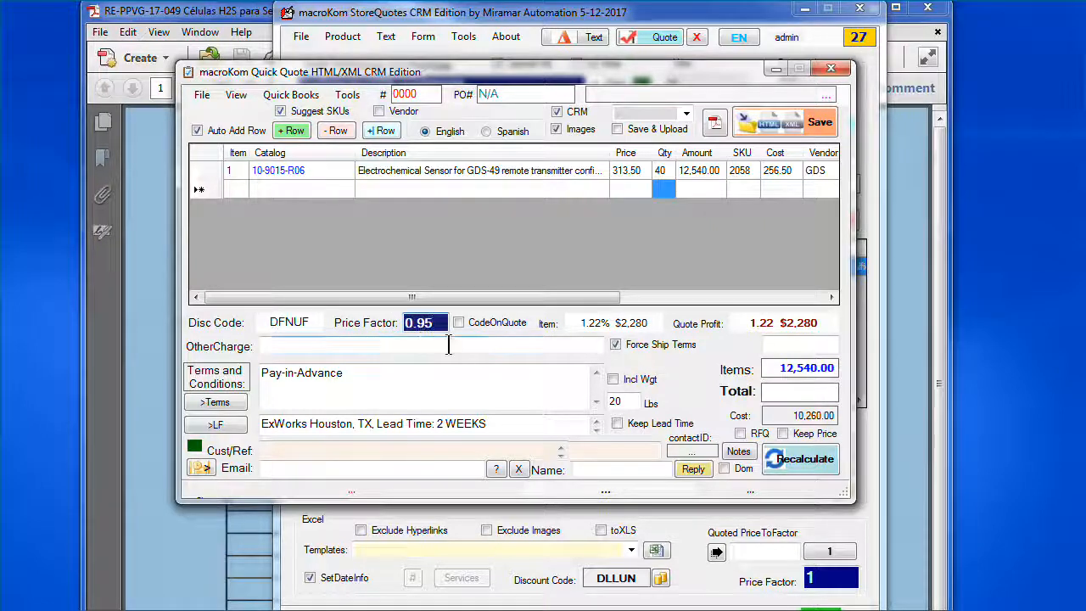
key("Return")
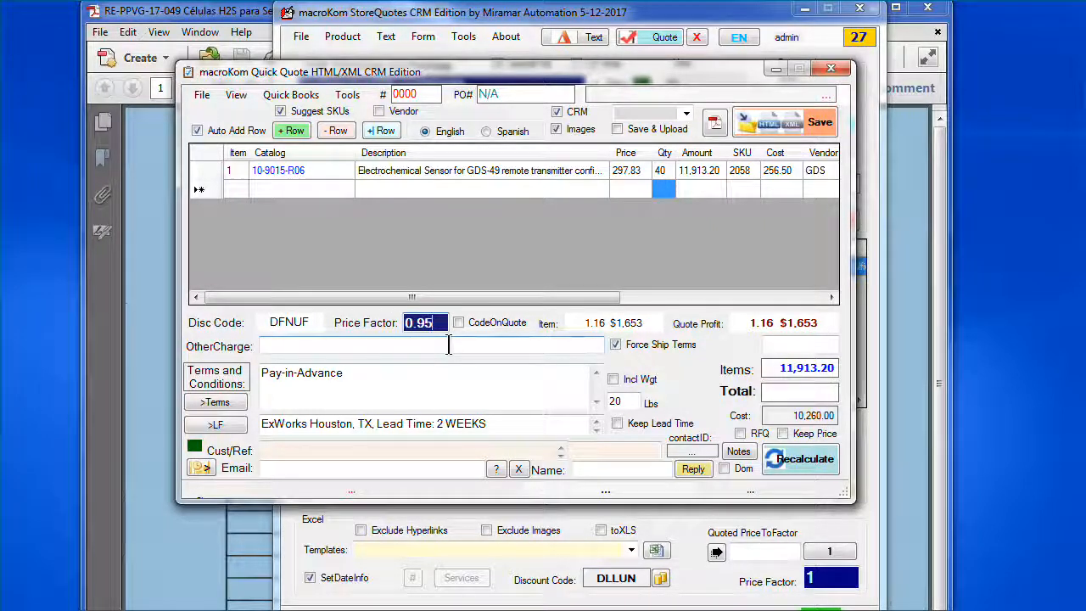
- Derive the quote's price factor from a 10% profit
right_click(777, 324)
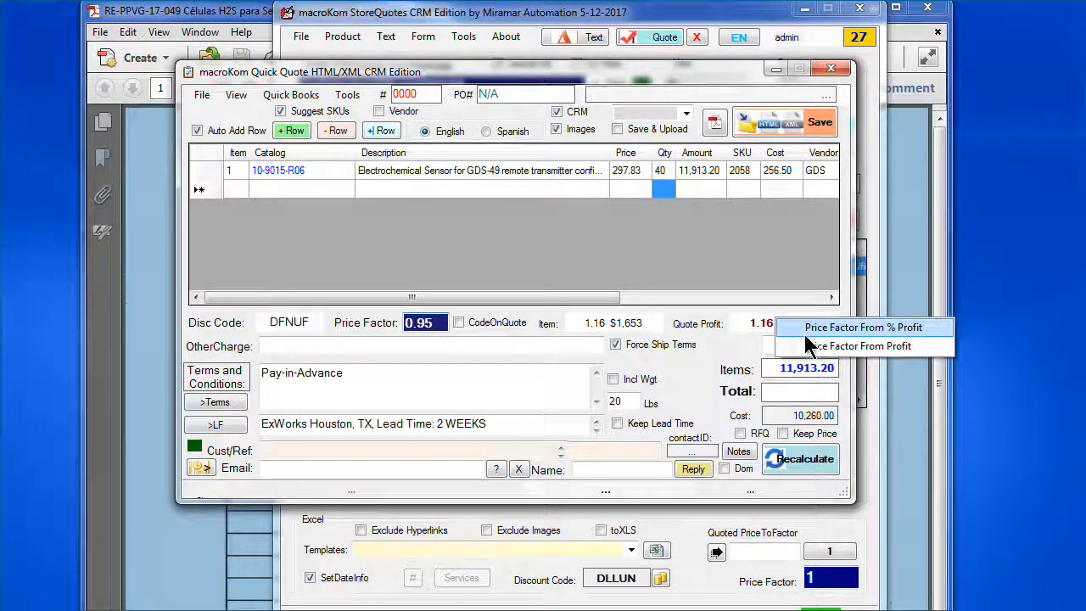
left_click(806, 331)
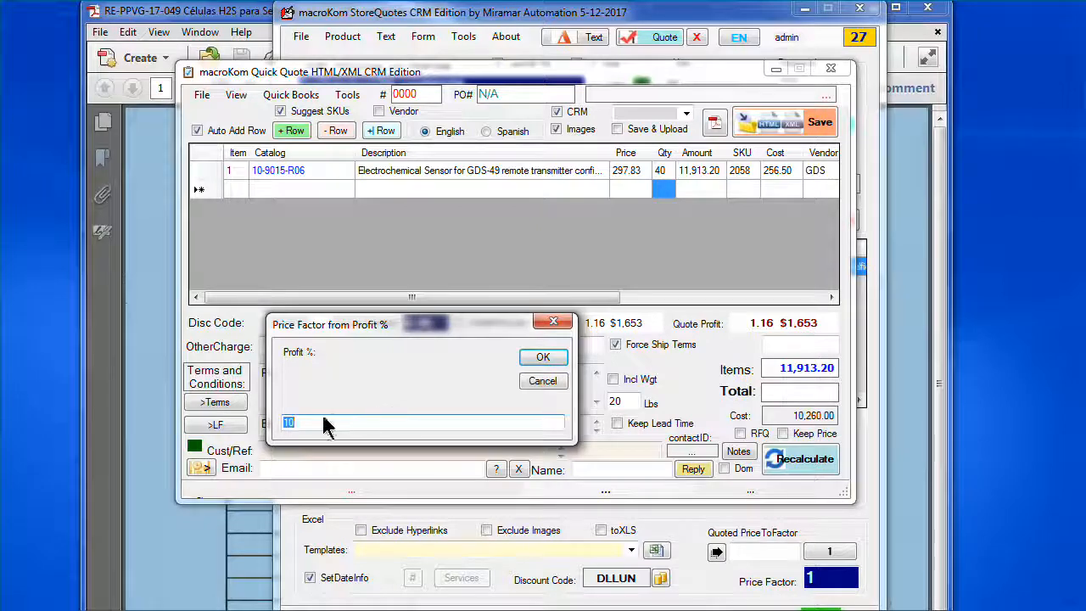
left_click(539, 358)
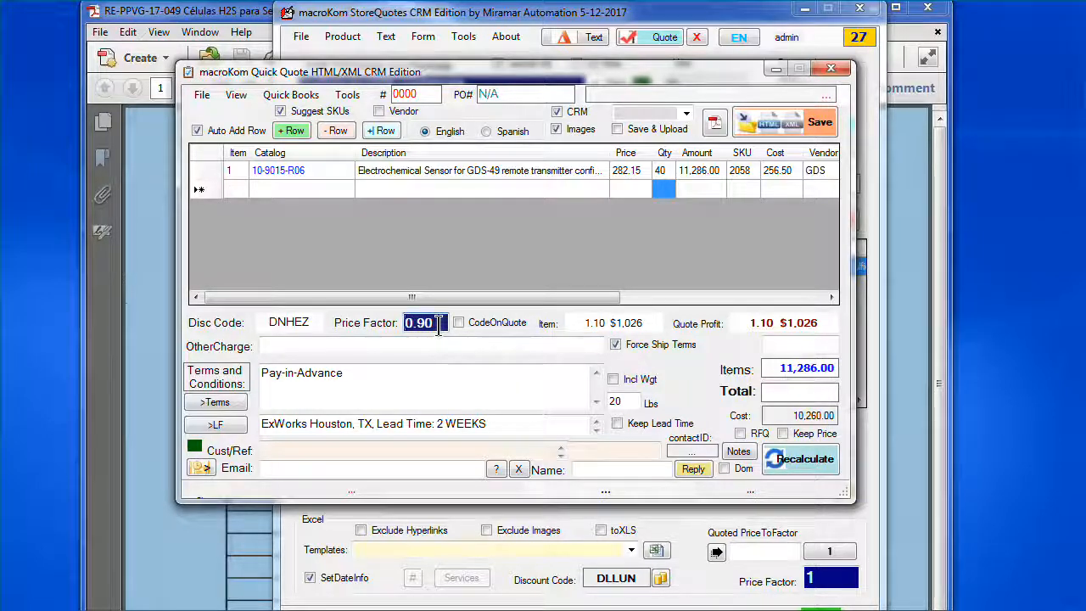
- Change the quote's price factor back to 0.95
key("BackSpace")
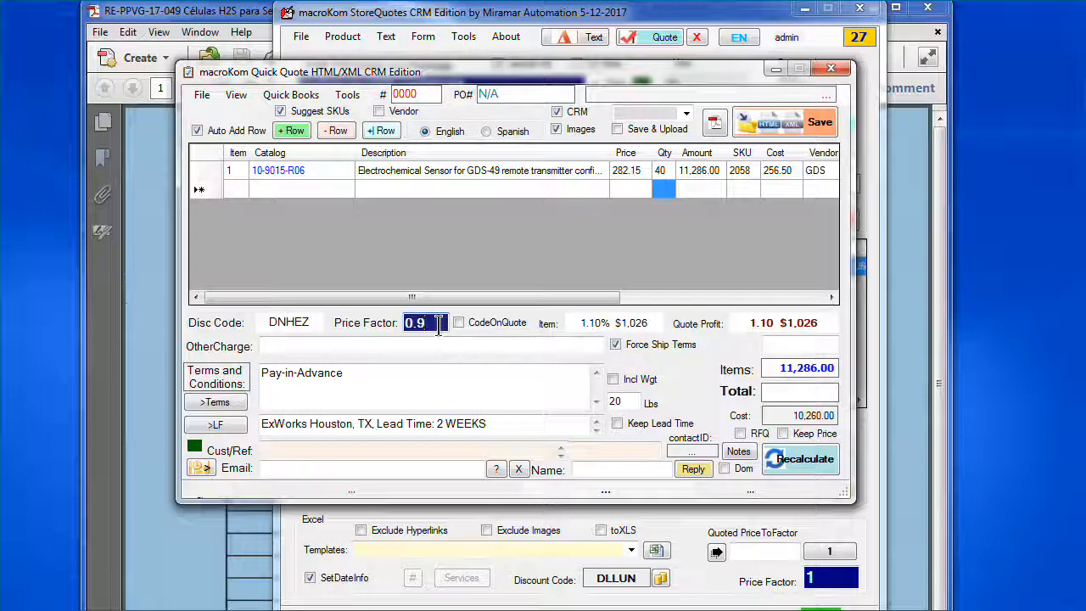
type("5")
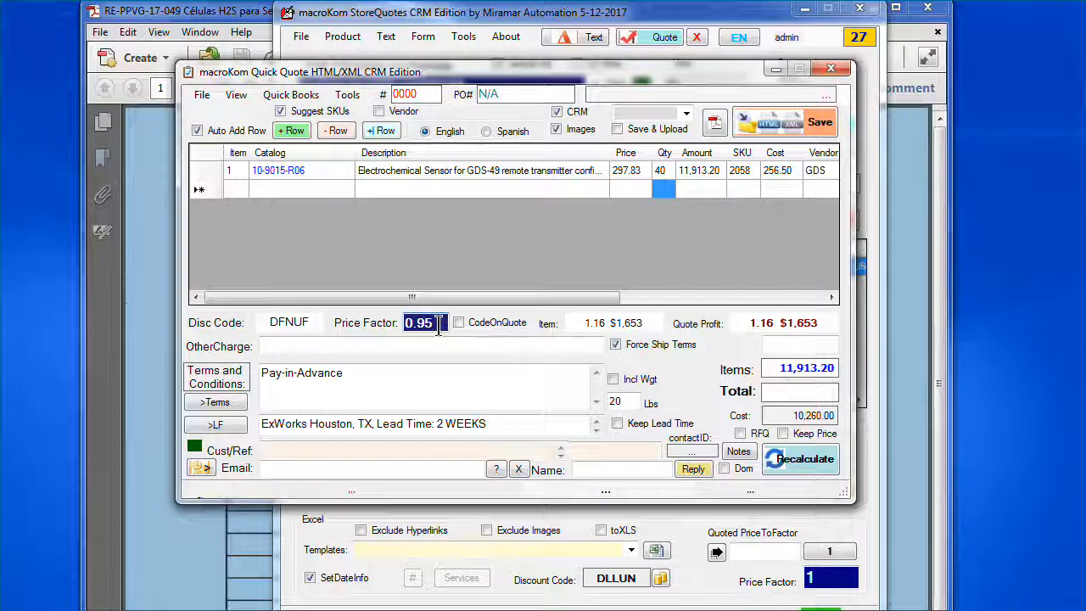
- Load the FTAPIAS MEXICO customer contact details into the quote
left_click(202, 468)
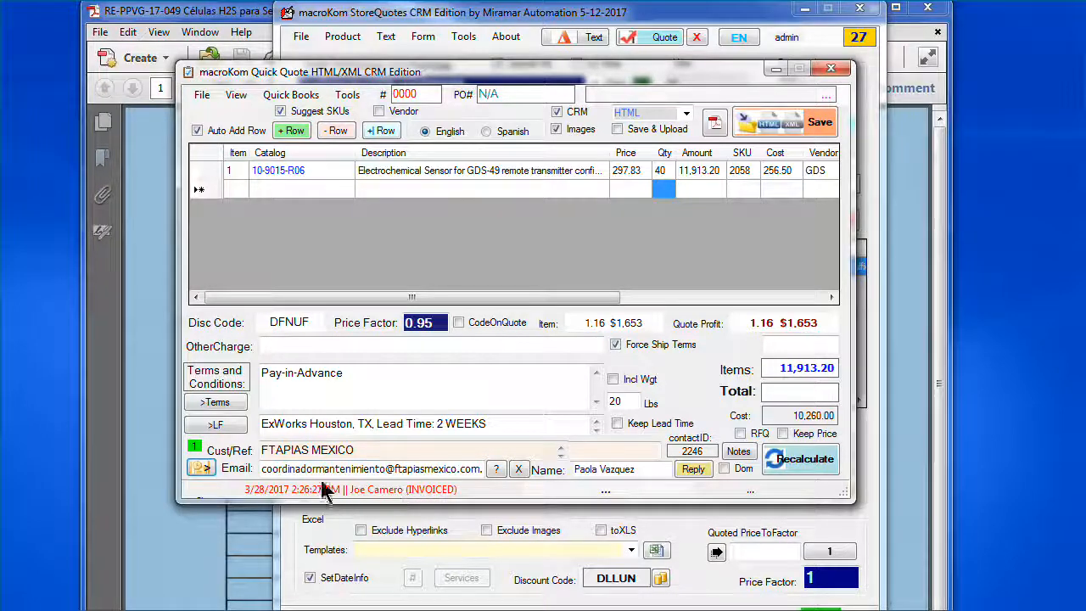
- Preview the customer's previous quote FTAPIASMEXICO-7.html, check its discount, items and terms, and close the preview
left_click(198, 450)
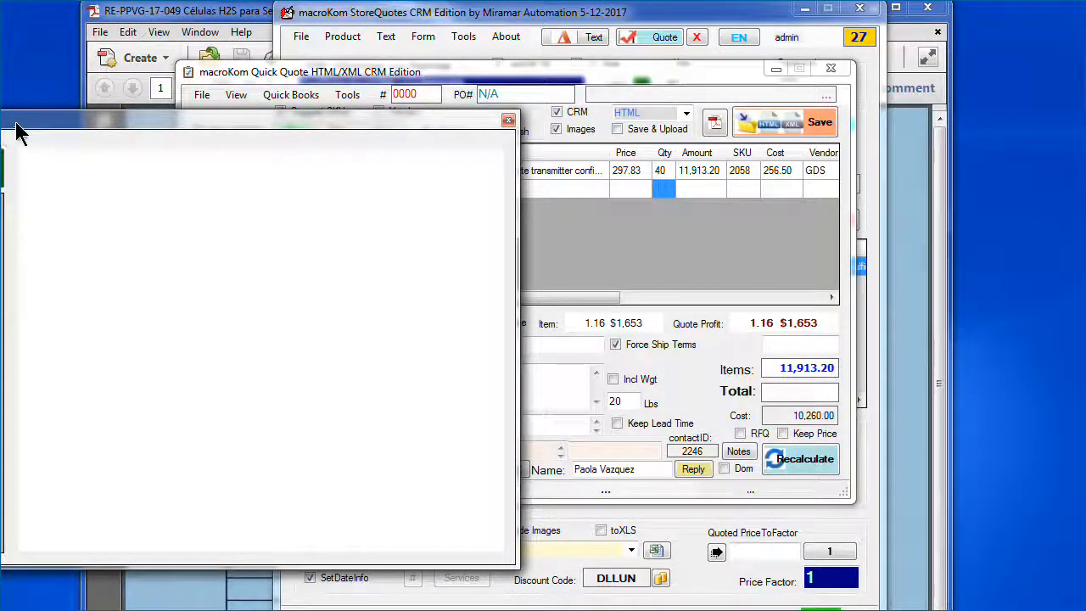
left_click_drag(17, 131, 429, 120)
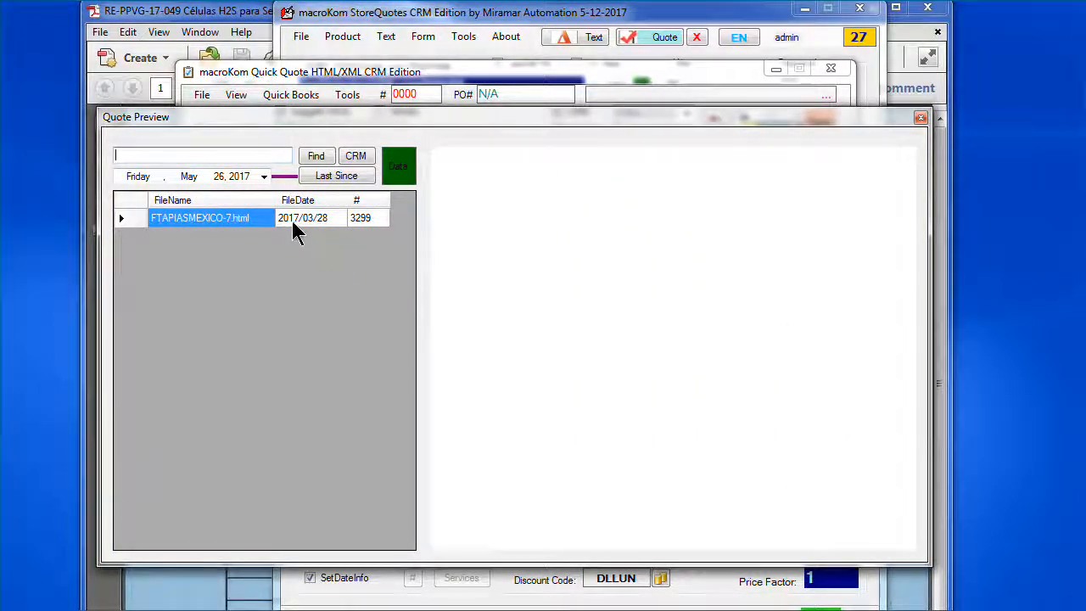
left_click(128, 219)
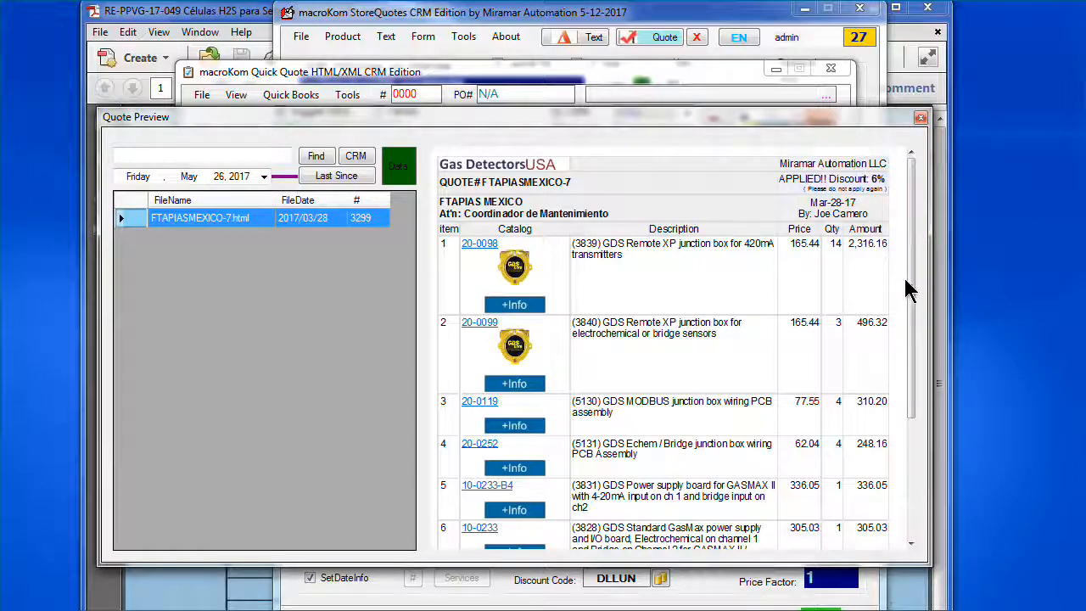
left_click_drag(906, 289, 890, 373)
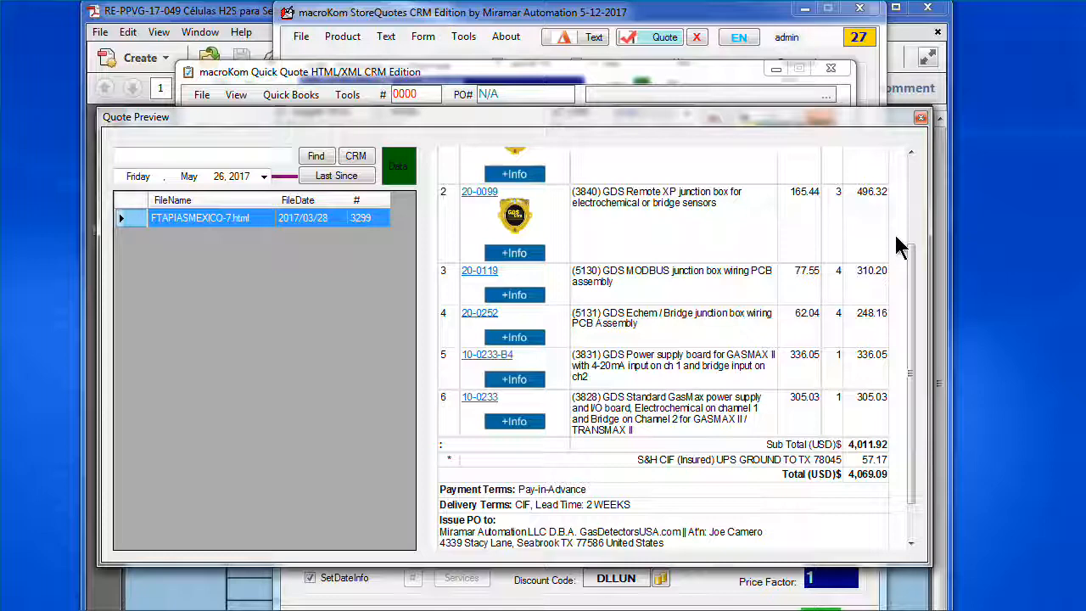
left_click(920, 118)
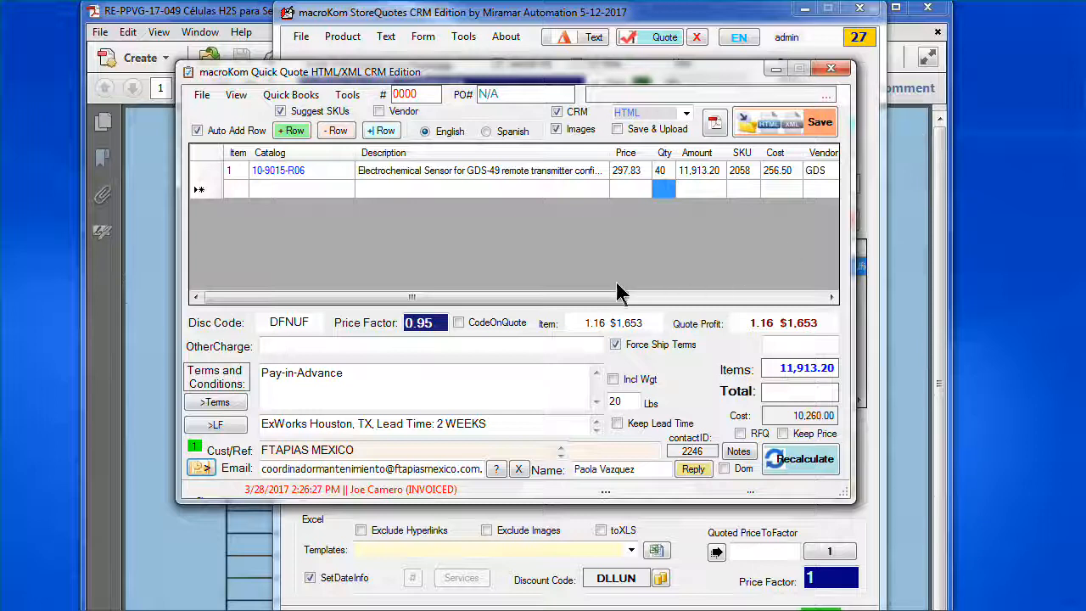
- Set the quote's price factor to 0.93
left_click(443, 321)
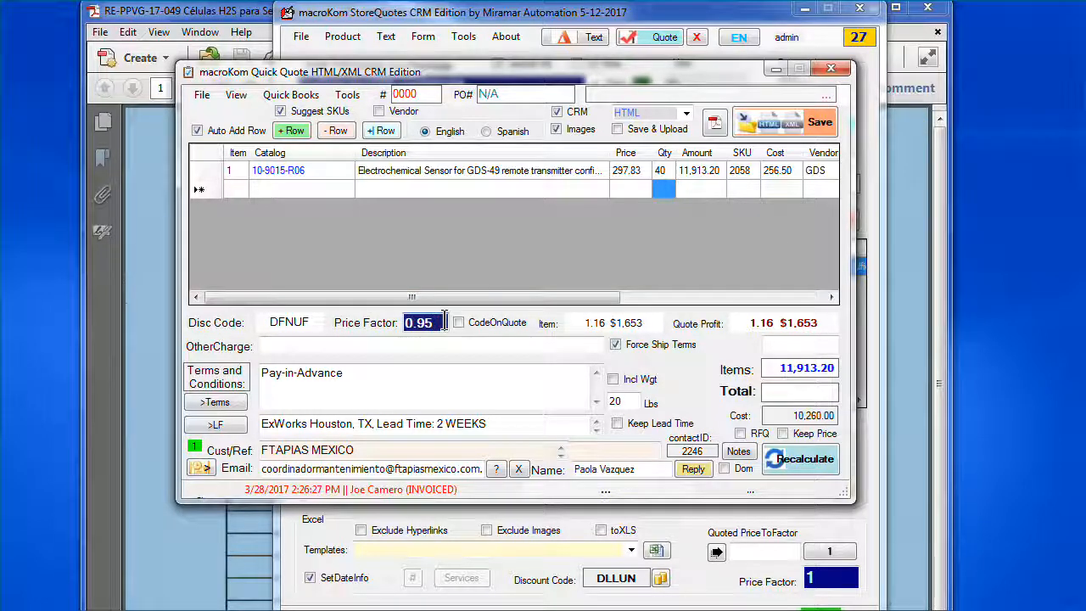
type("0.9")
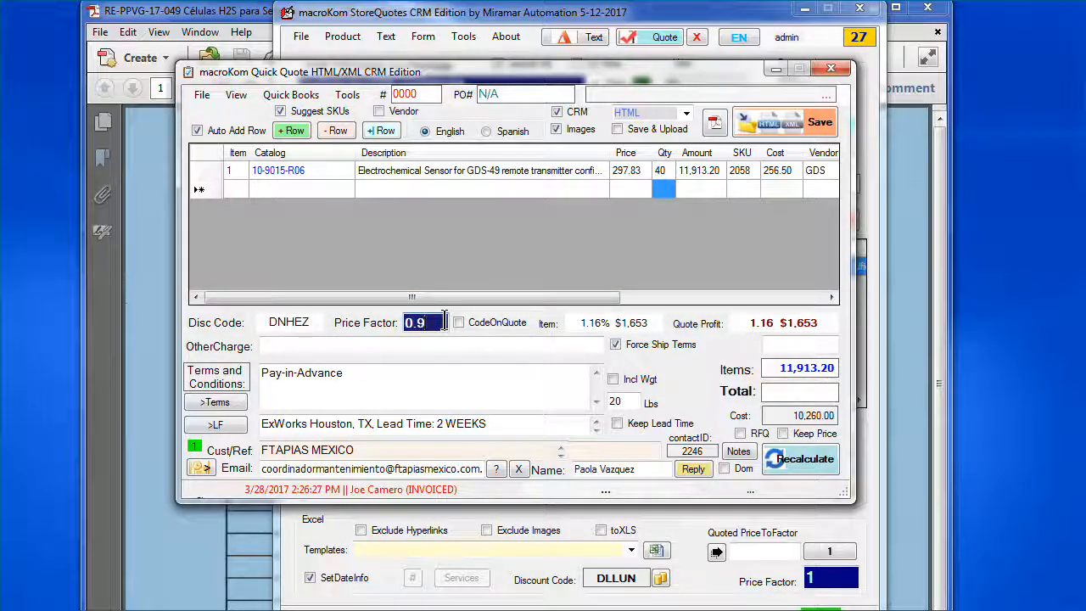
type("3")
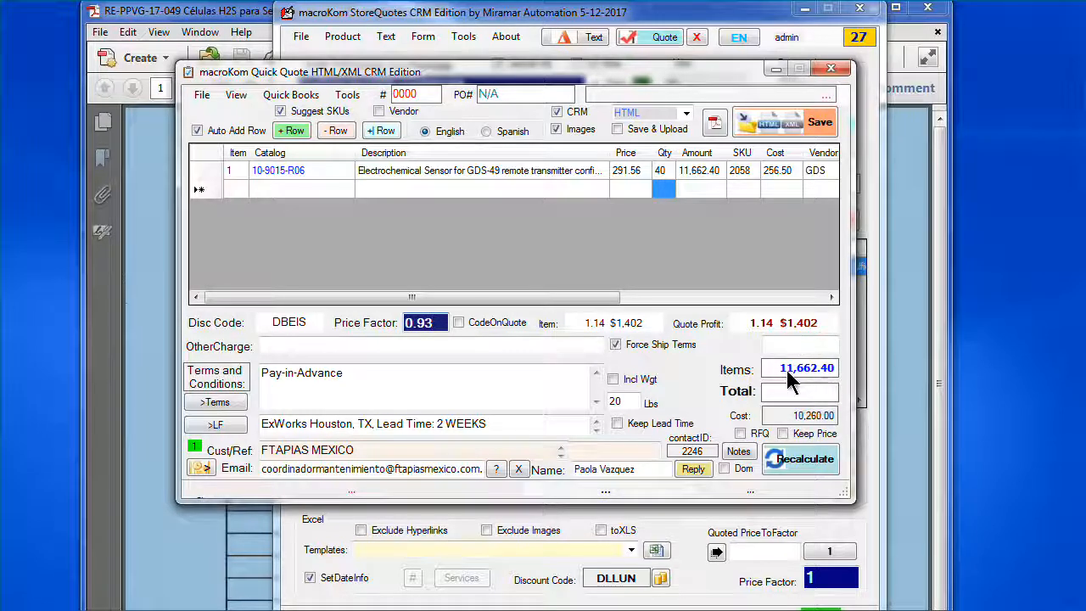
- Show the quote's shipping section and set the handling charge to 0 and the destination ZIP to 78045
left_click_drag(490, 80, 479, 31)
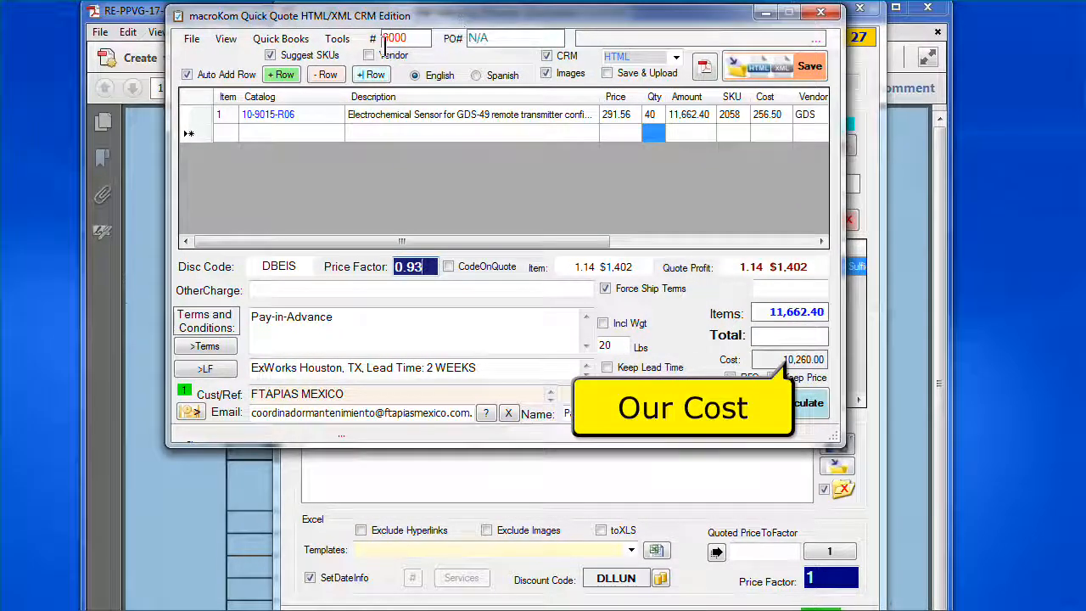
left_click(227, 40)
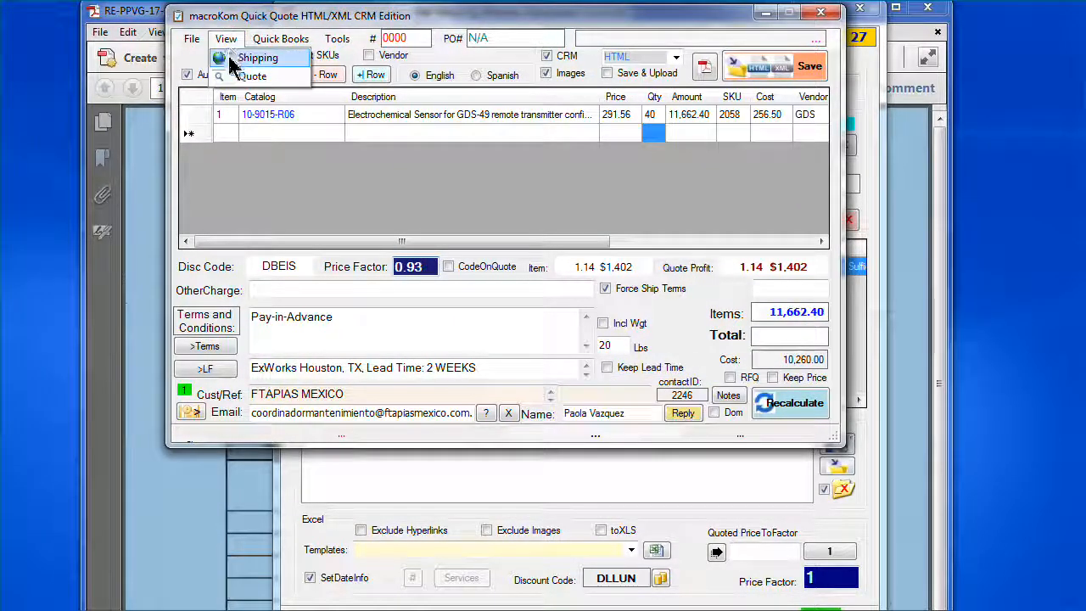
left_click(232, 58)
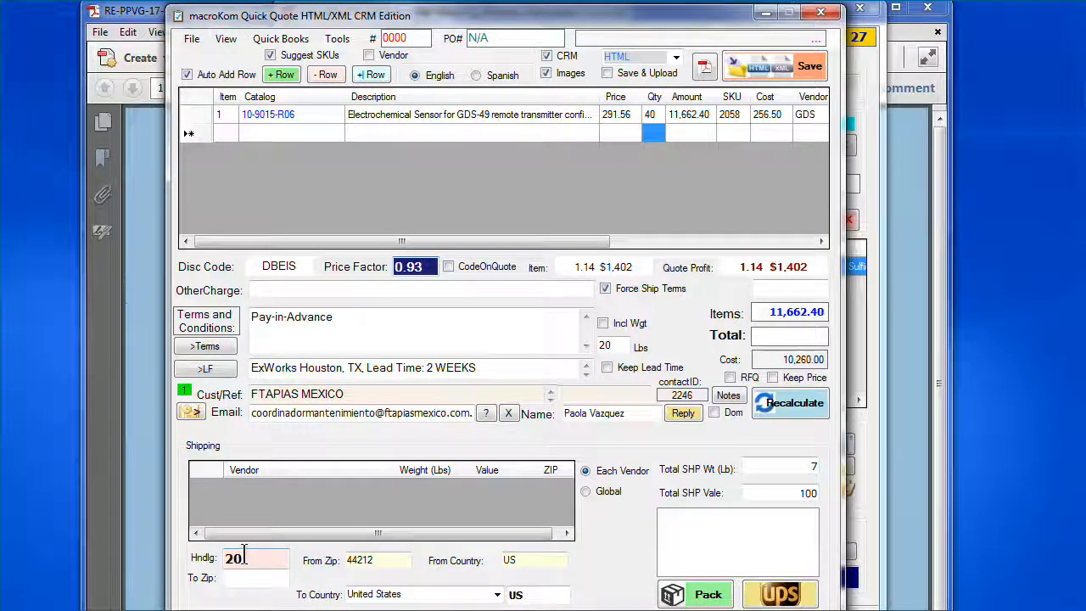
left_click_drag(242, 559, 219, 557)
type("0")
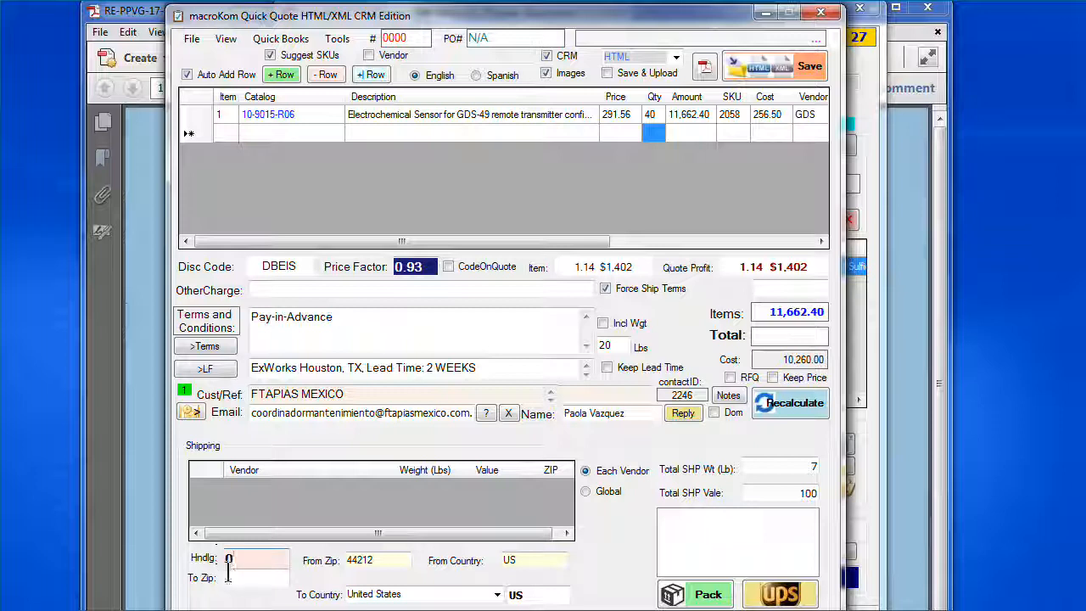
left_click(234, 578)
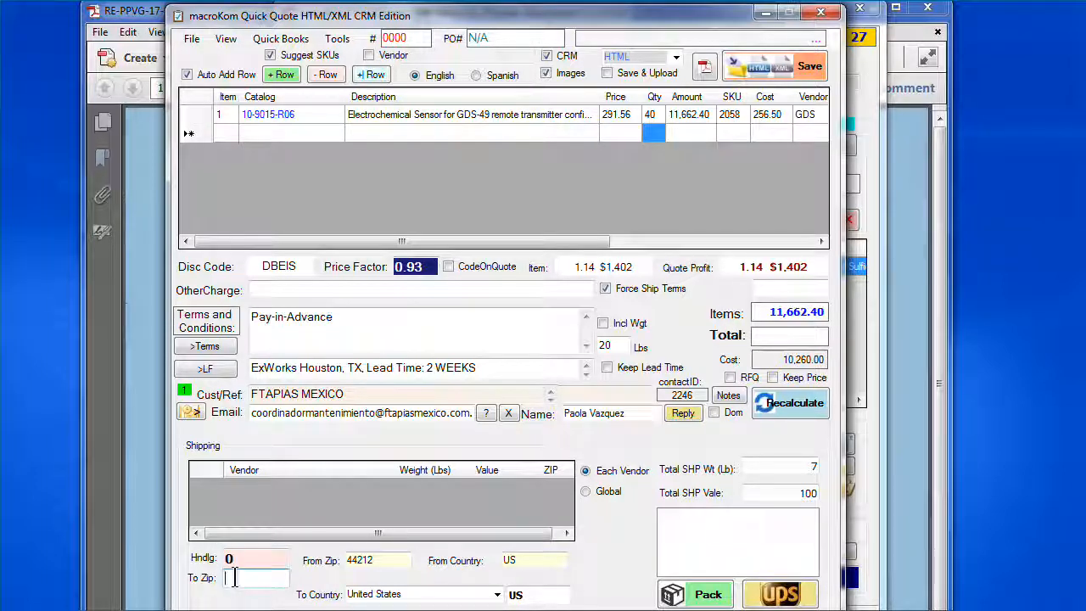
type("78045")
- Get UPS rates for the packed shipment and apply the Ground rate as the quote's other charge
left_click(703, 595)
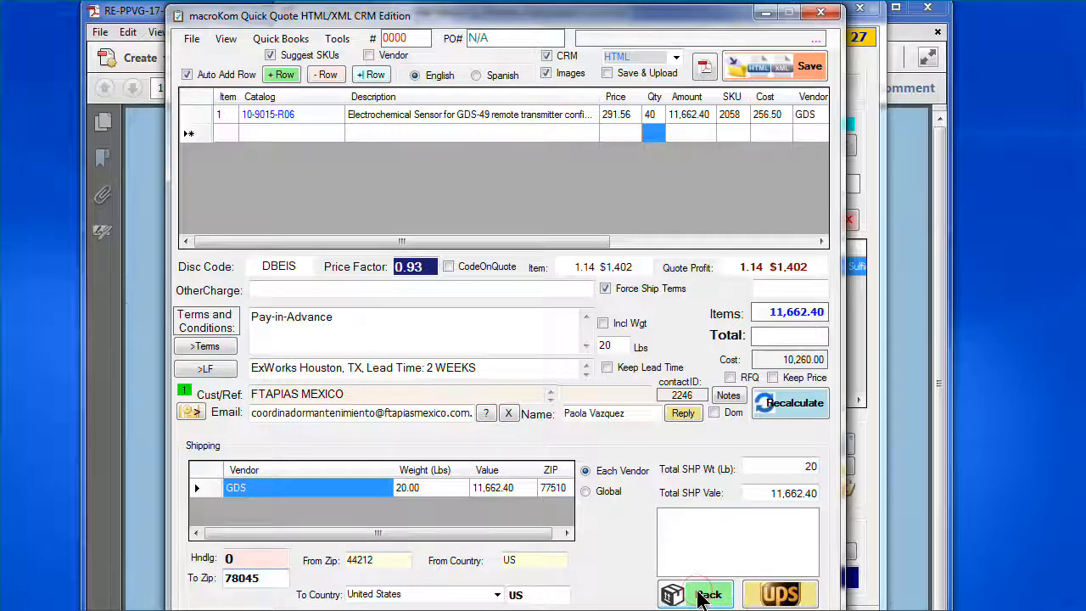
left_click(780, 596)
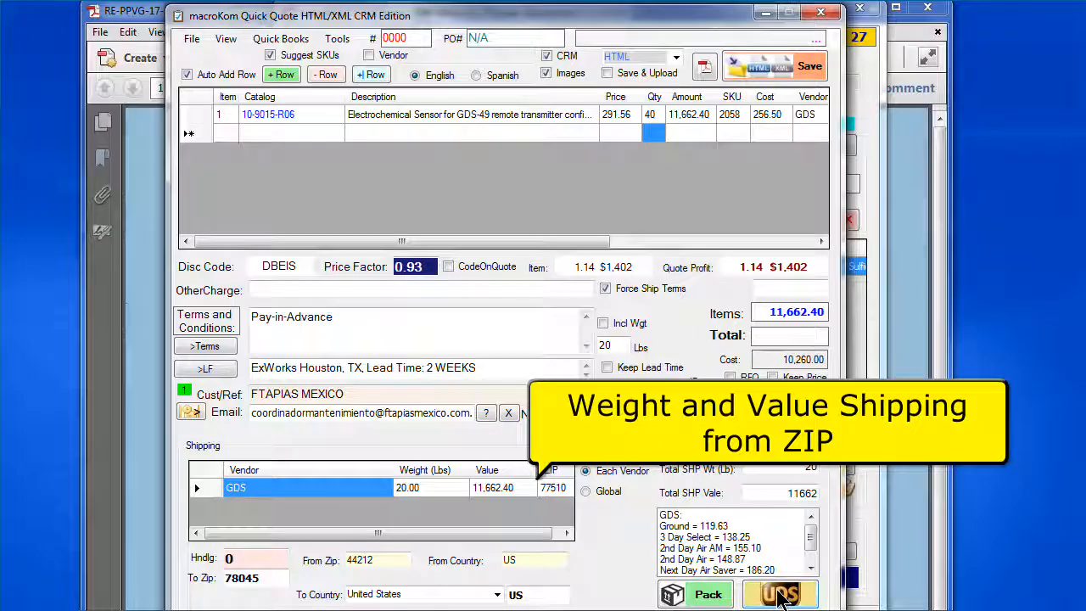
left_click(709, 527)
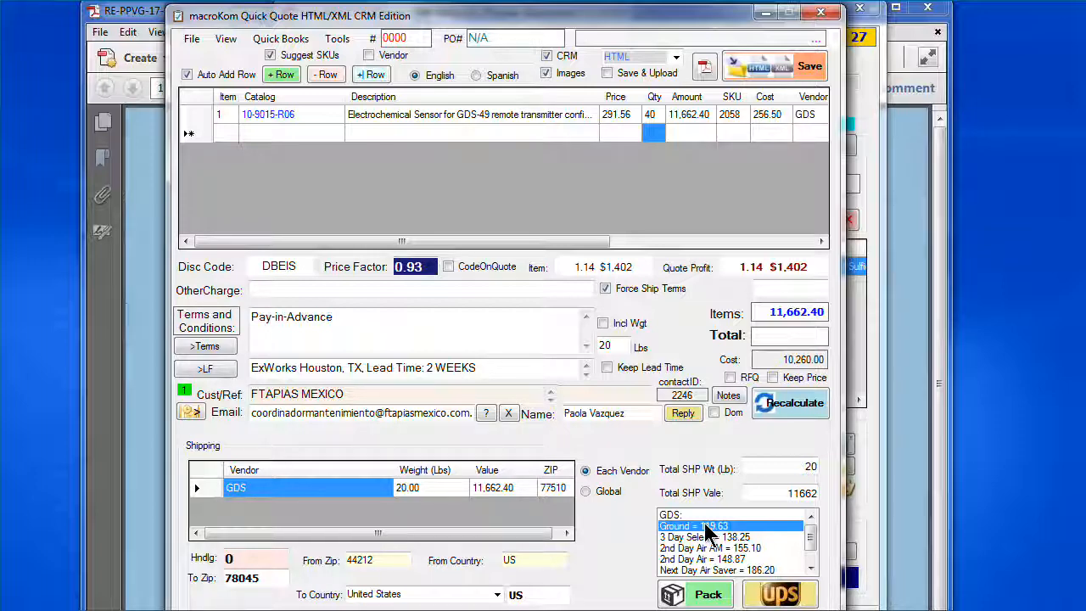
left_click(809, 566)
left_click(810, 566)
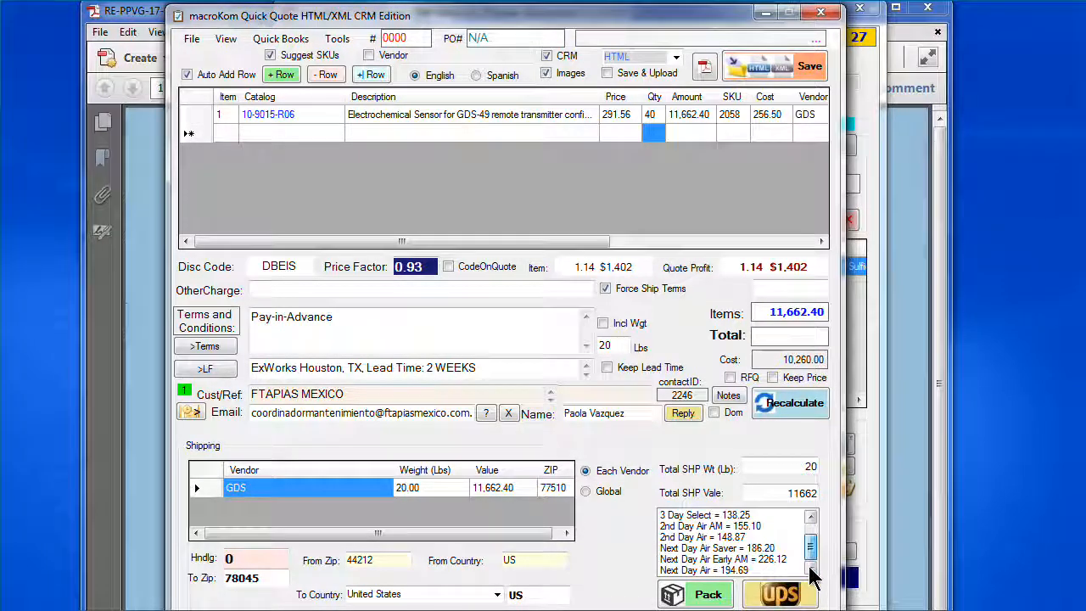
left_click_drag(809, 568, 808, 526)
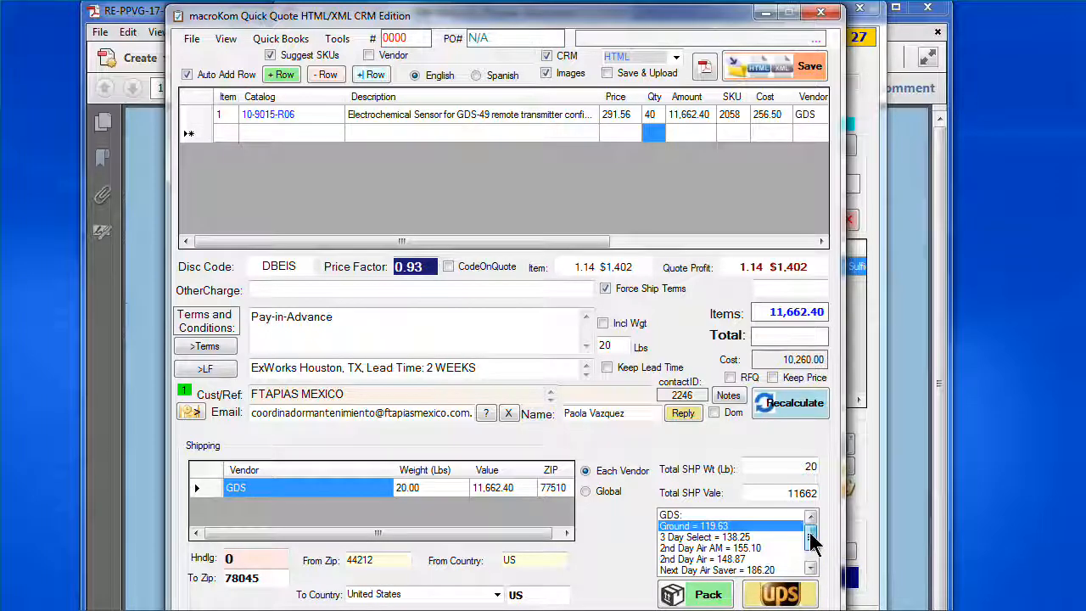
double_click(676, 525)
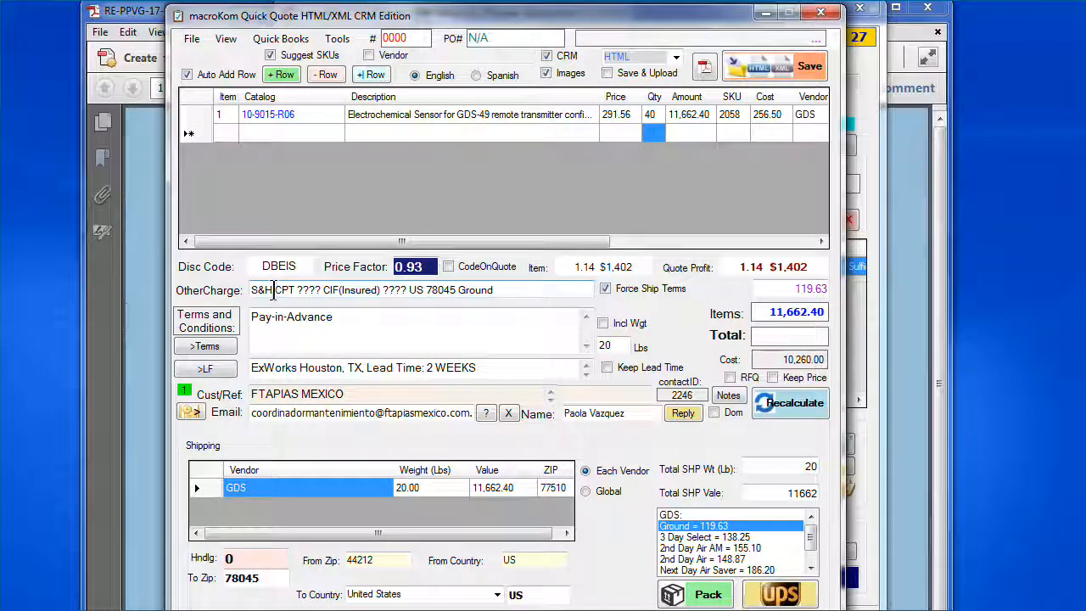
- Edit the other charge description to read "S&H CIF(Insured) US 78045 UPS Ground"
left_click_drag(273, 290, 319, 295)
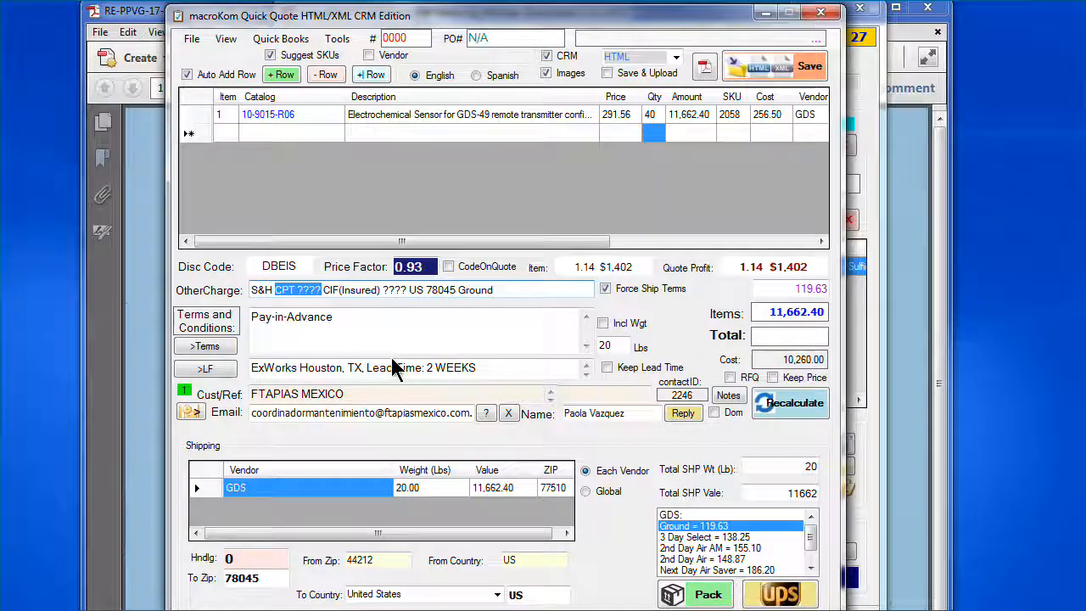
key("BackSpace")
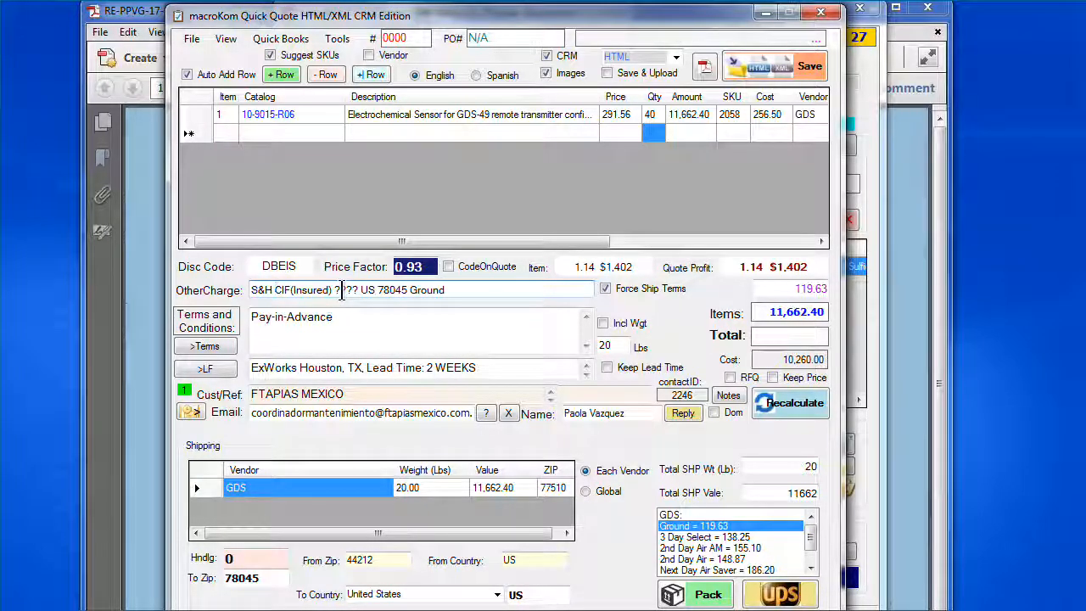
double_click(341, 289)
key("BackSpace")
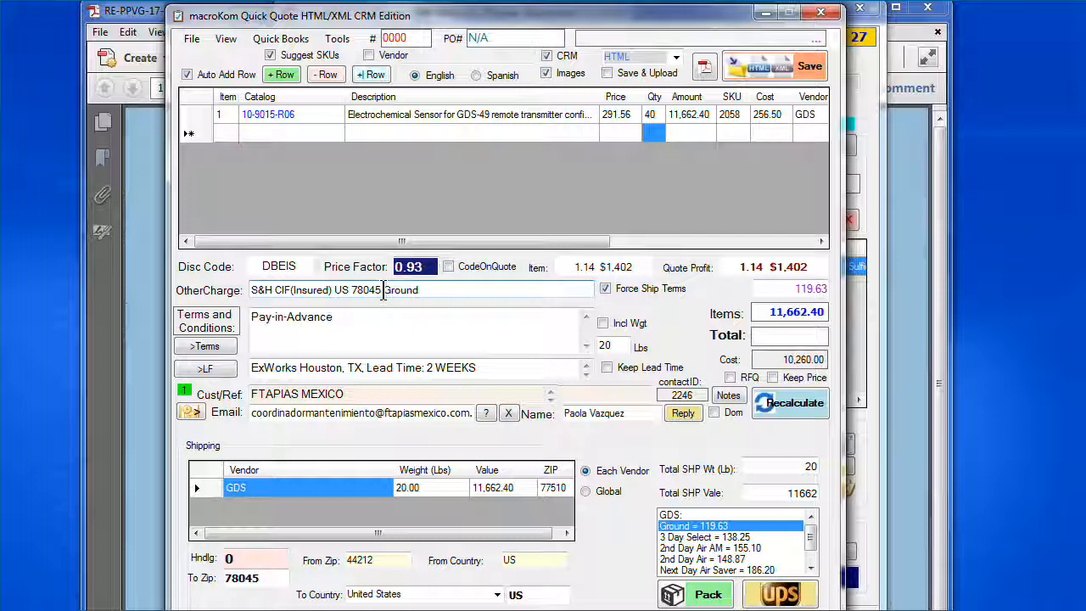
type("UPS")
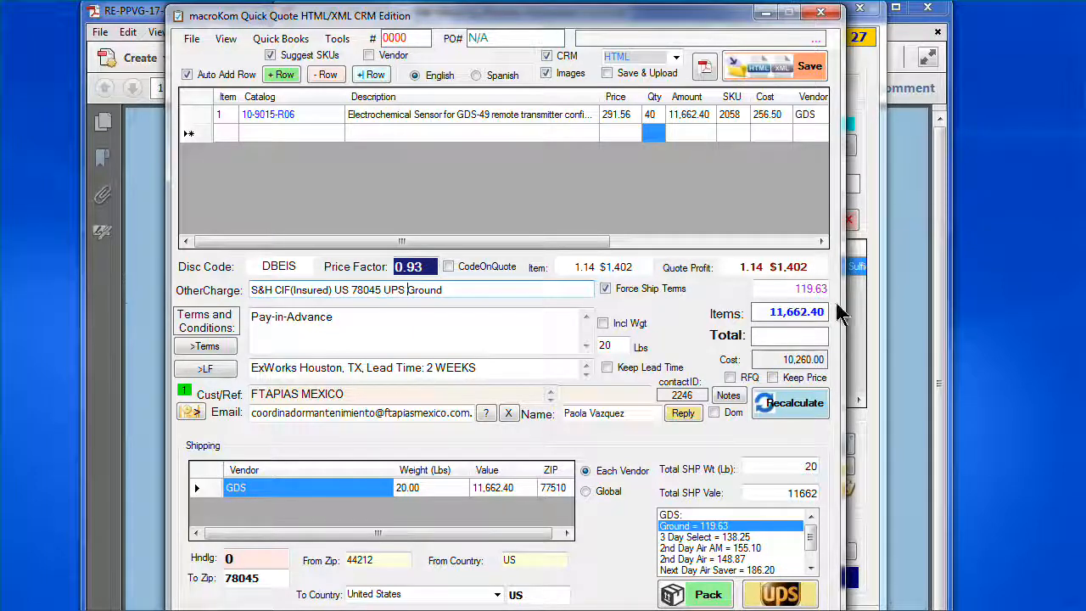
- Set the other charge amount to 87.55 and recalculate the quote total
left_click(794, 288)
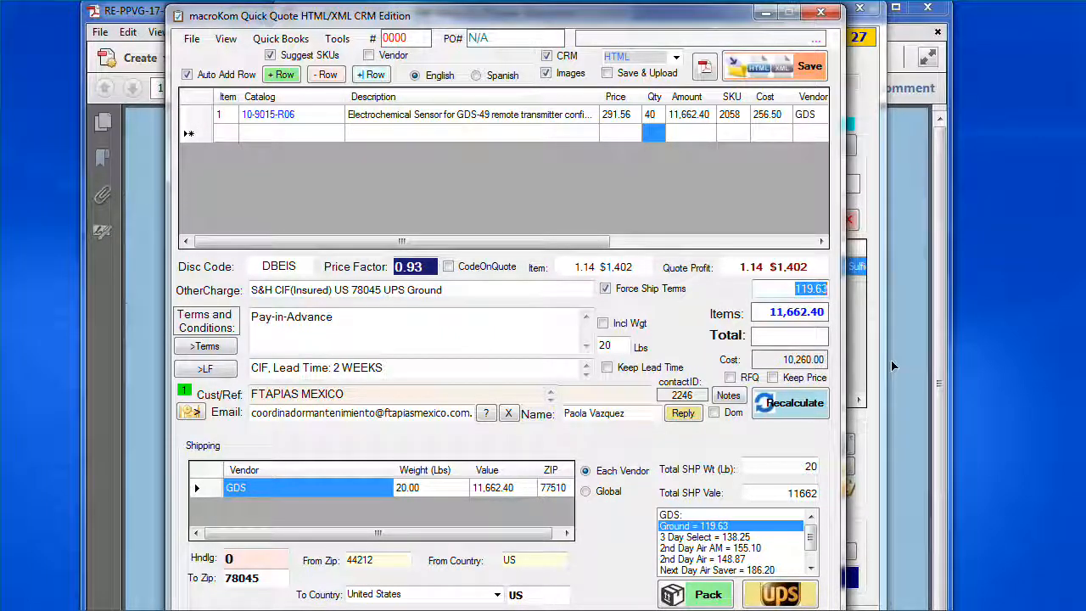
type("87.55")
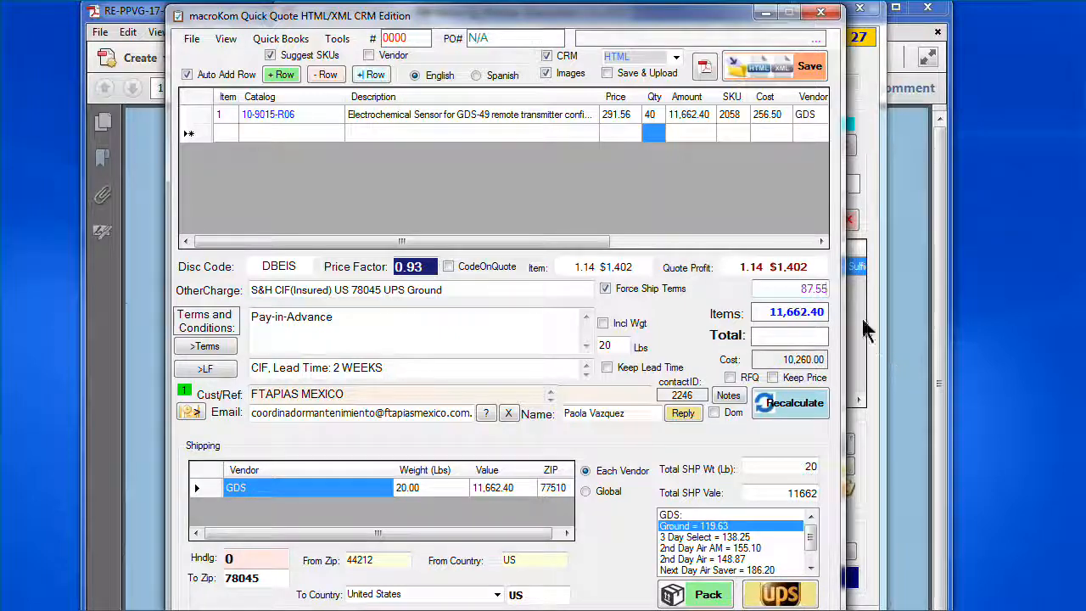
left_click(788, 411)
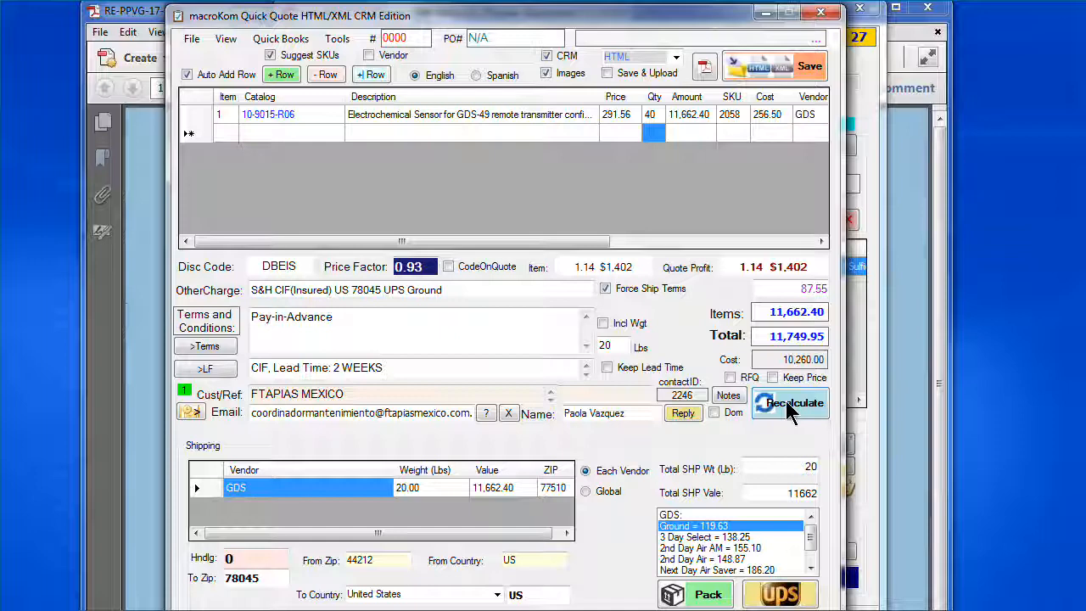
- Enter the customer's requisition number as the quote reference and save the quote as FTAPIASMEXICO-8
left_click(589, 395)
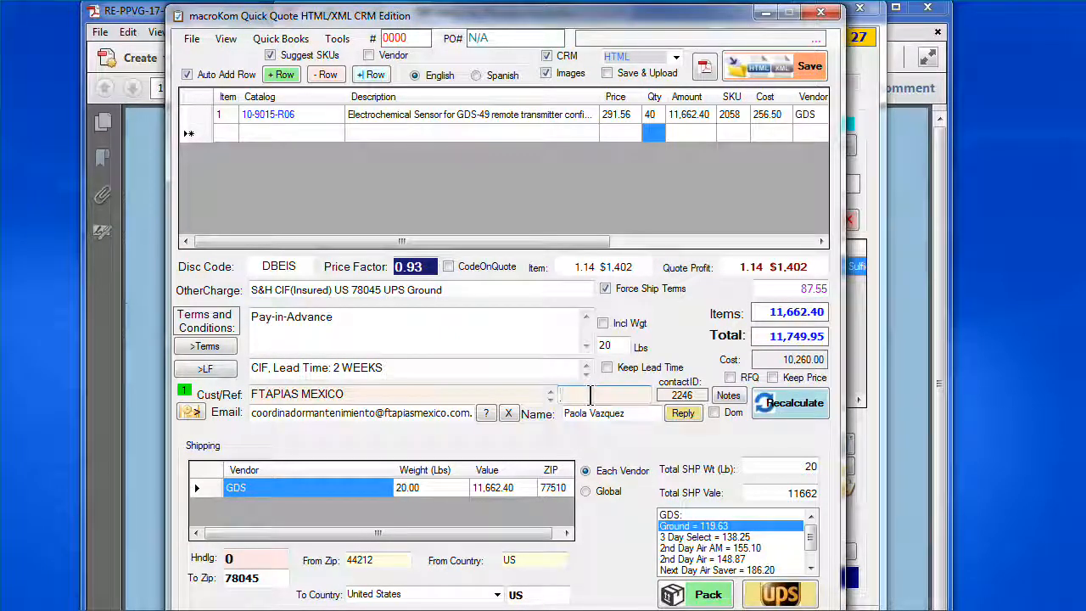
type("RE-PPVG-17-049")
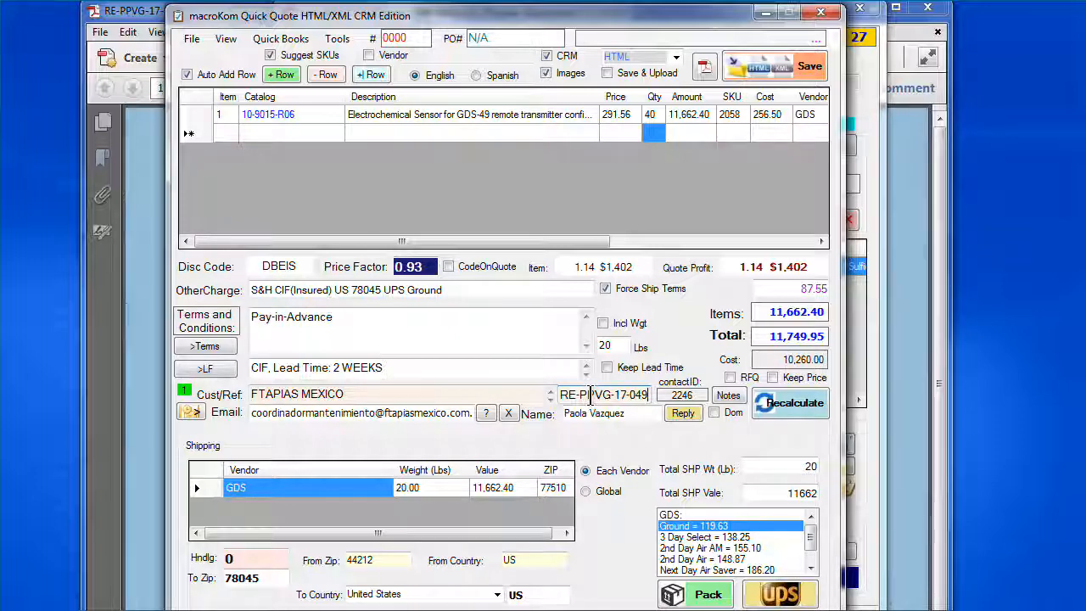
left_click(772, 66)
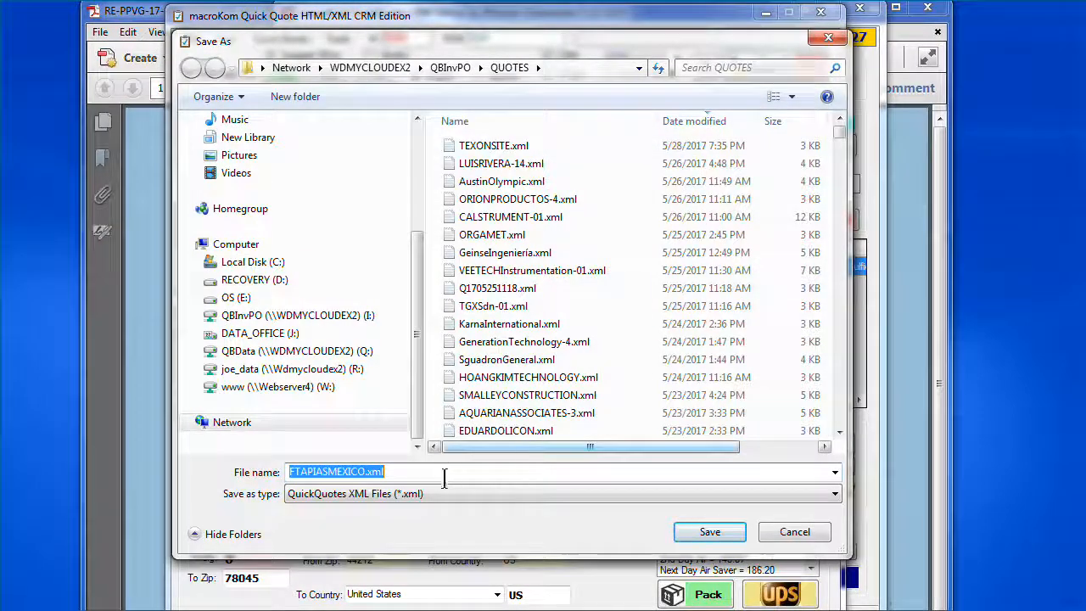
left_click(442, 471)
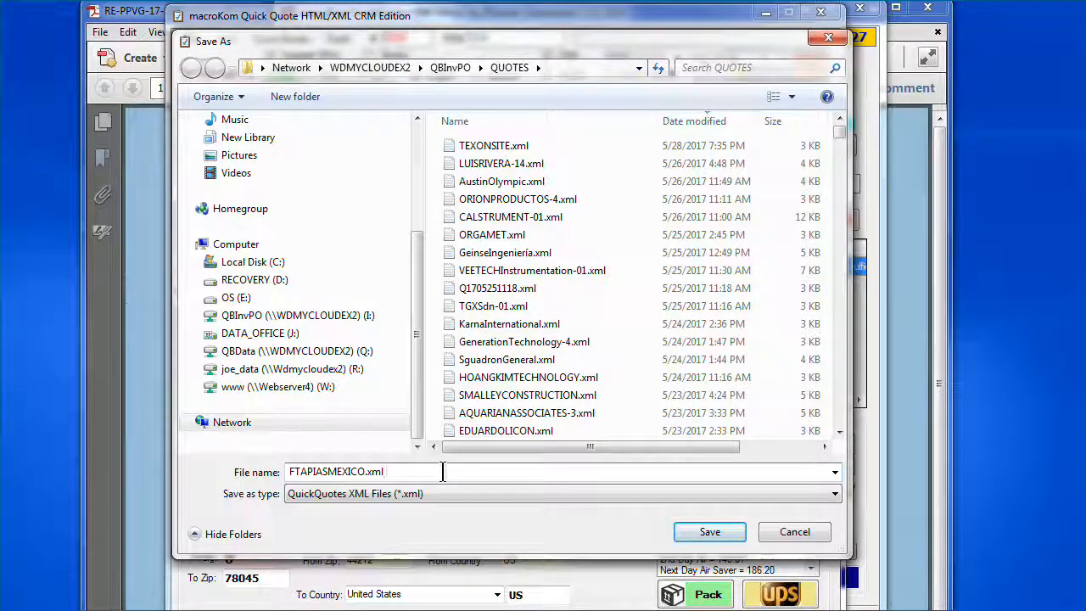
key("BackSpace")
key("BackSpace")
key("BackSpace")
key("BackSpace")
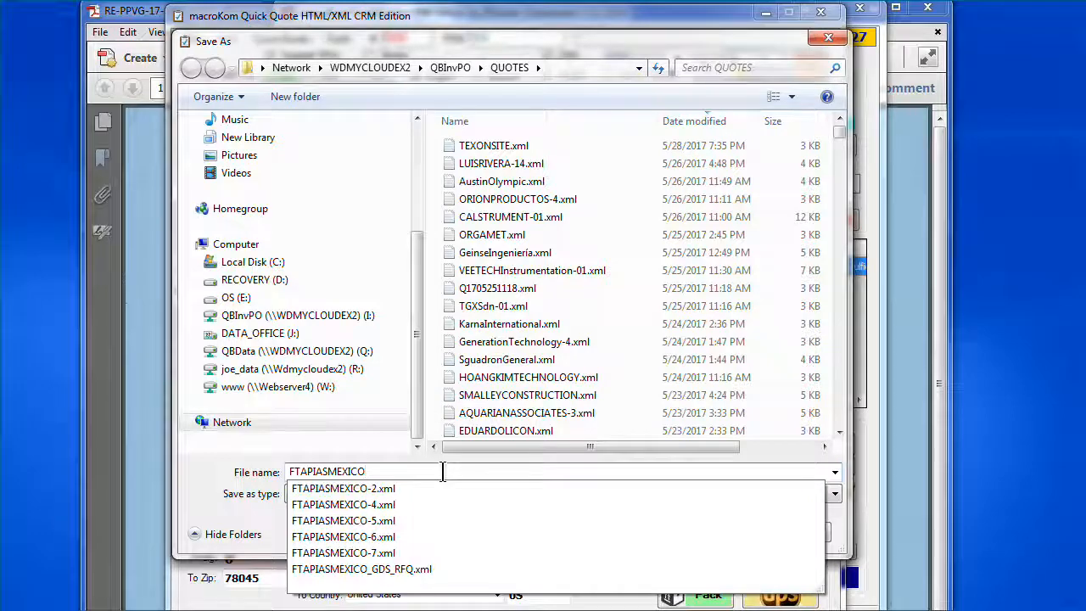
type("-8")
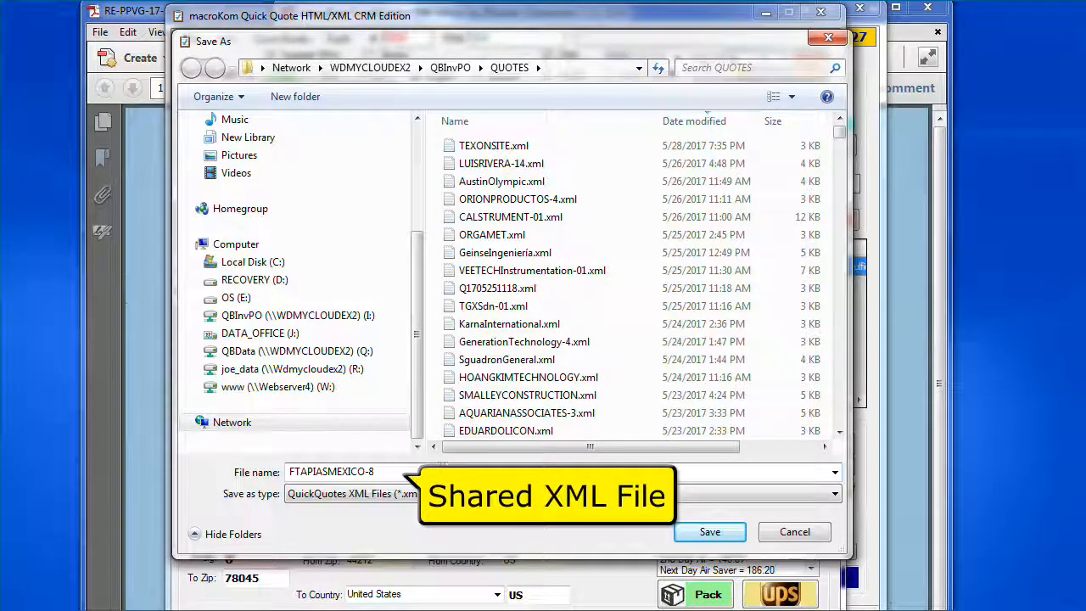
left_click(689, 532)
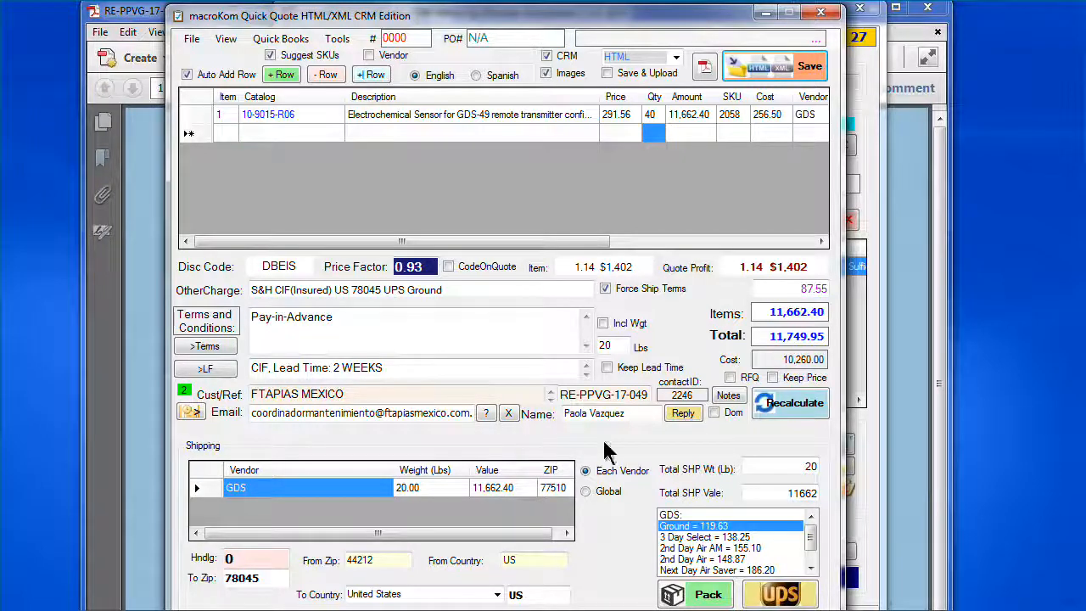
- Generate the reply e-mail containing the quote, check its contents from top to signature, and send it to the customer
left_click(684, 413)
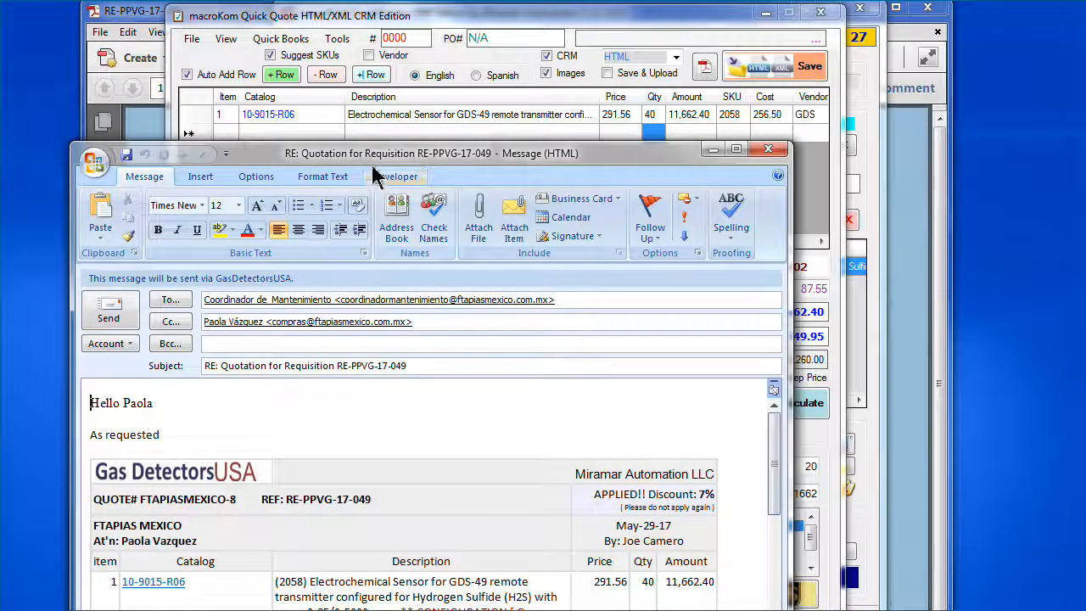
left_click_drag(371, 166, 428, 54)
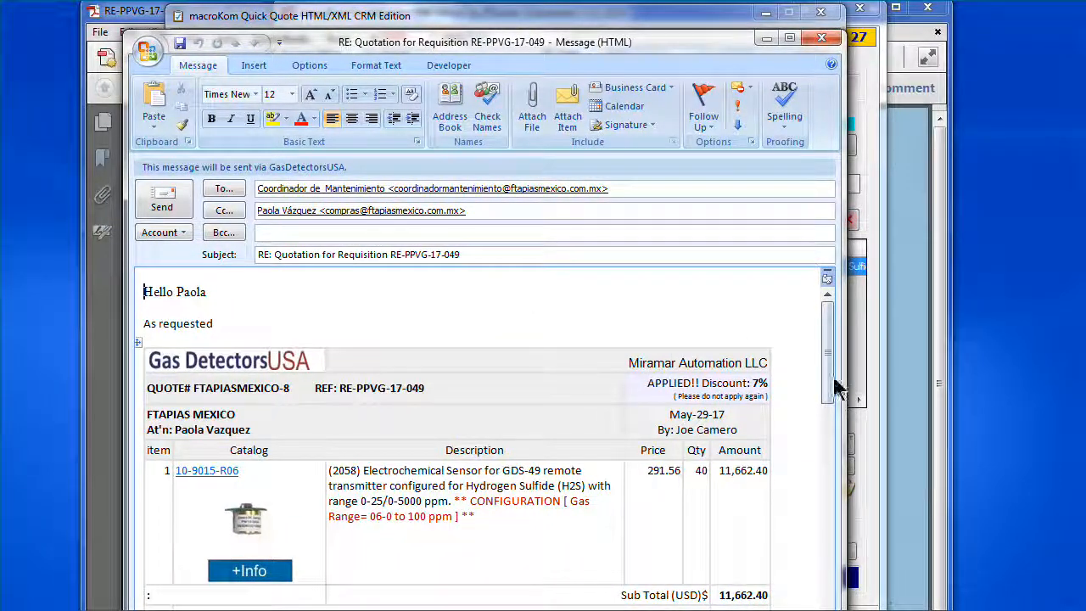
left_click_drag(829, 386, 831, 519)
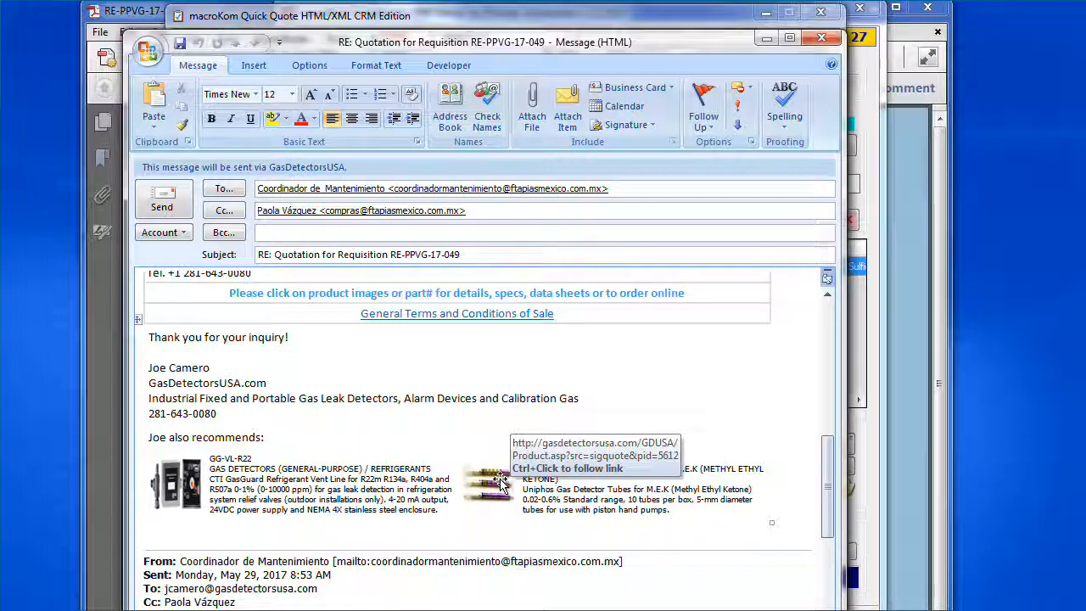
left_click_drag(827, 484, 829, 381)
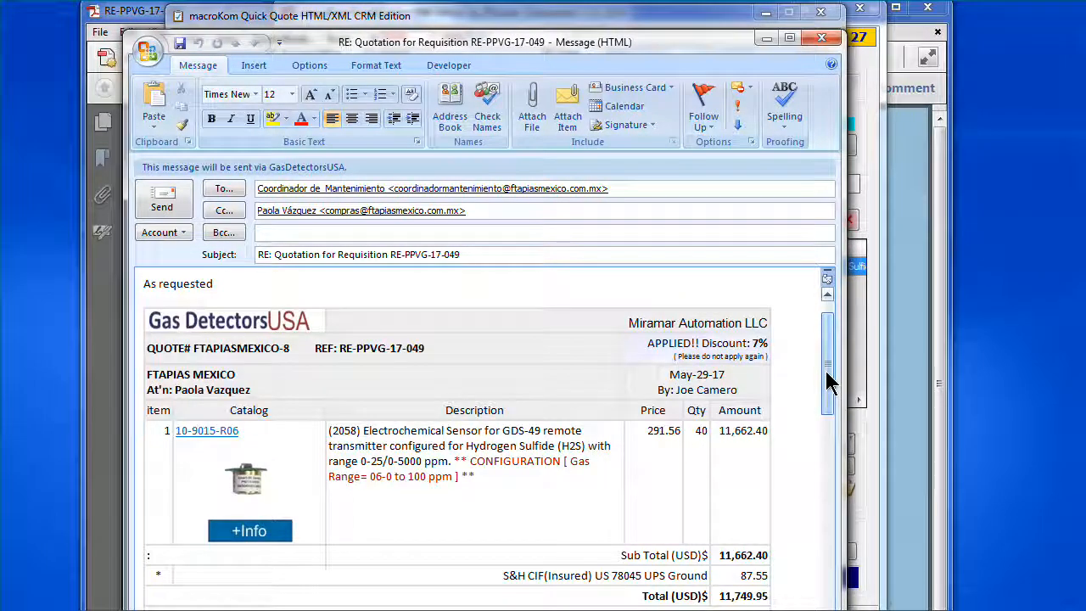
left_click_drag(826, 372, 826, 359)
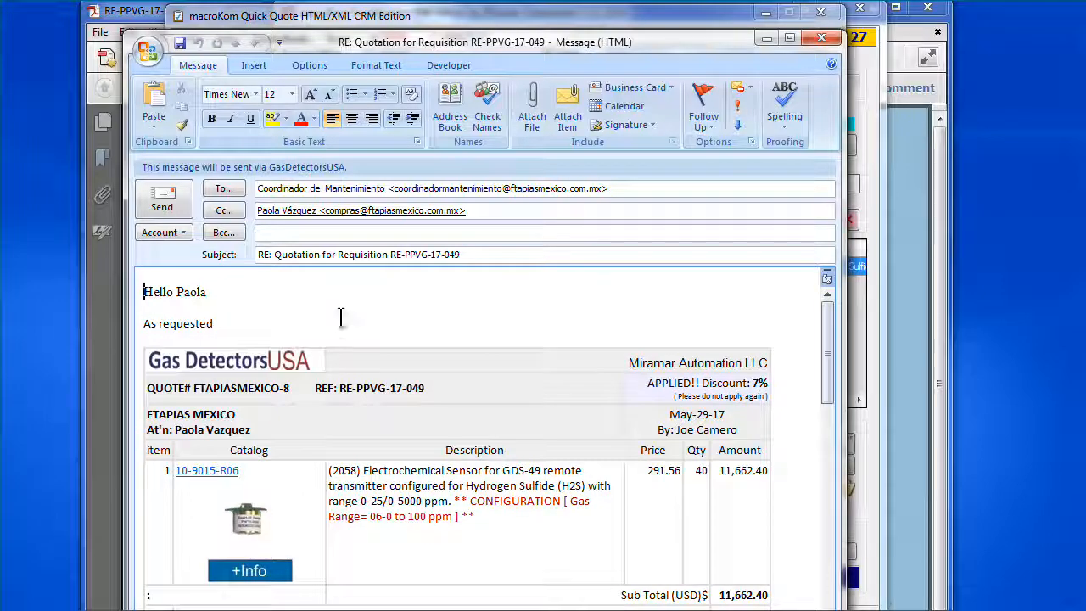
left_click(187, 207)
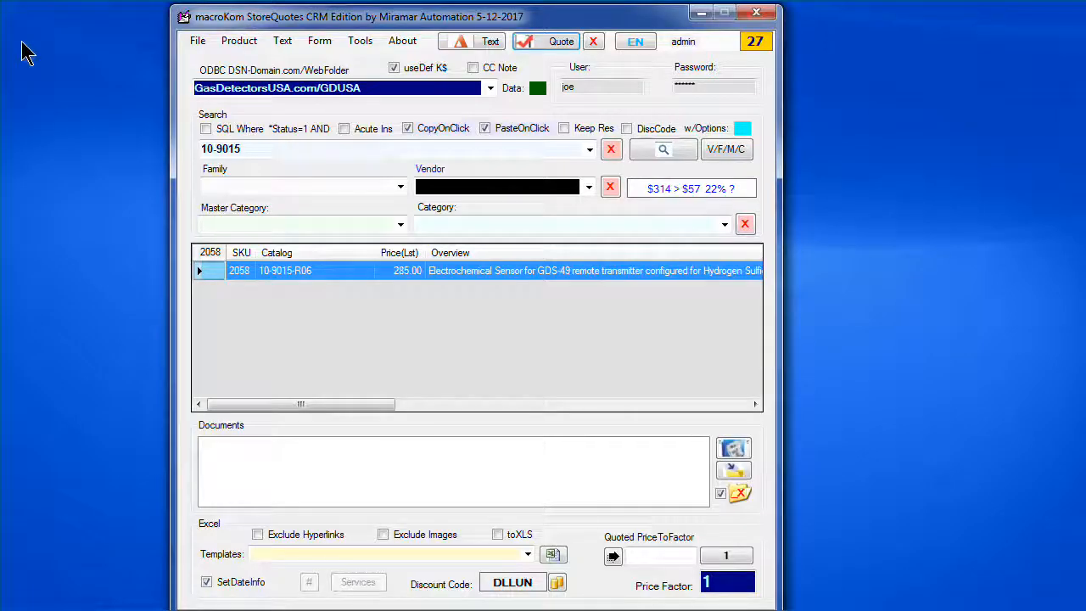
- Open a blank quote window over the product search
left_click(541, 47)
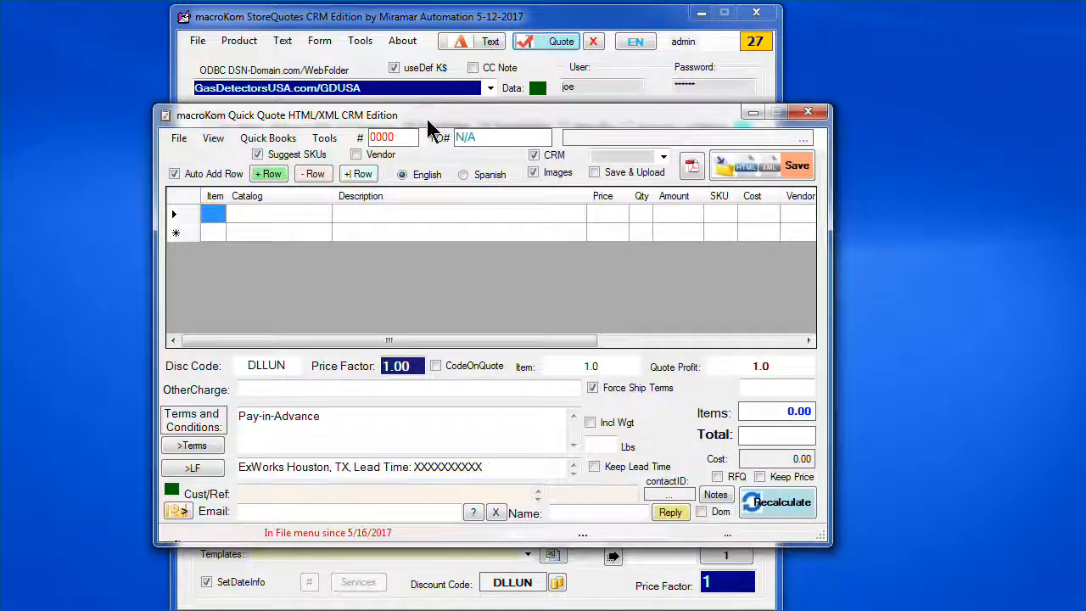
left_click_drag(427, 120, 404, 120)
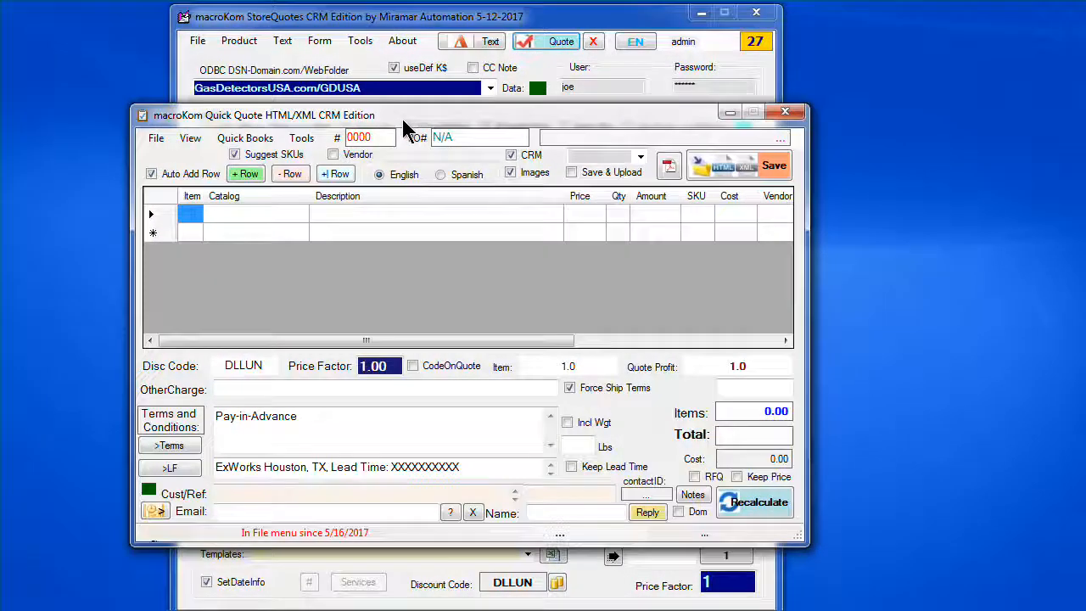
- Look at the ways to find a saved quote: browsing the XML quote files and the quote preview search
left_click(156, 138)
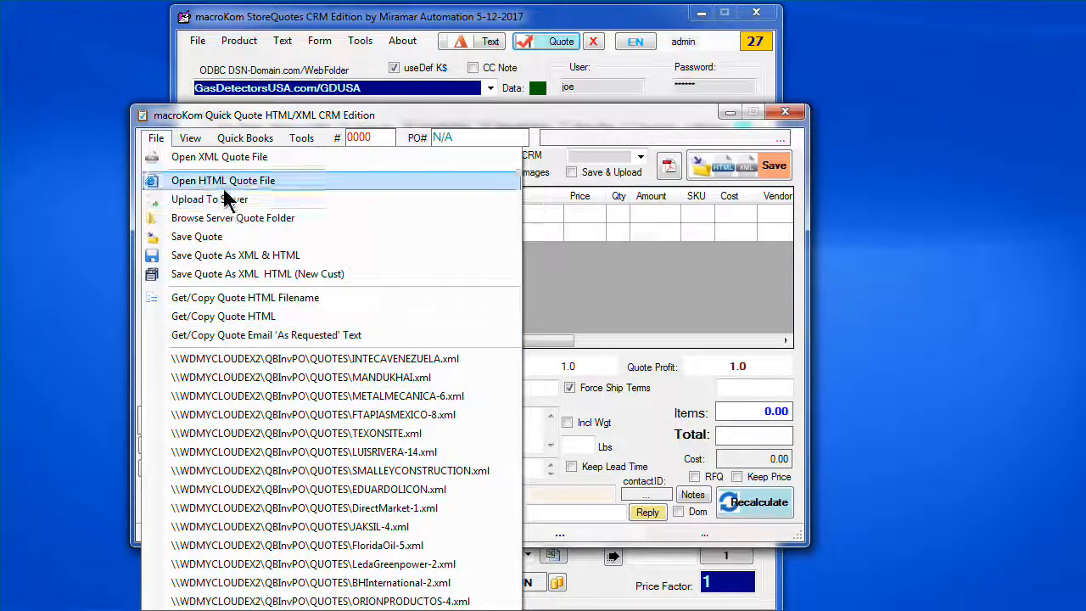
left_click(216, 157)
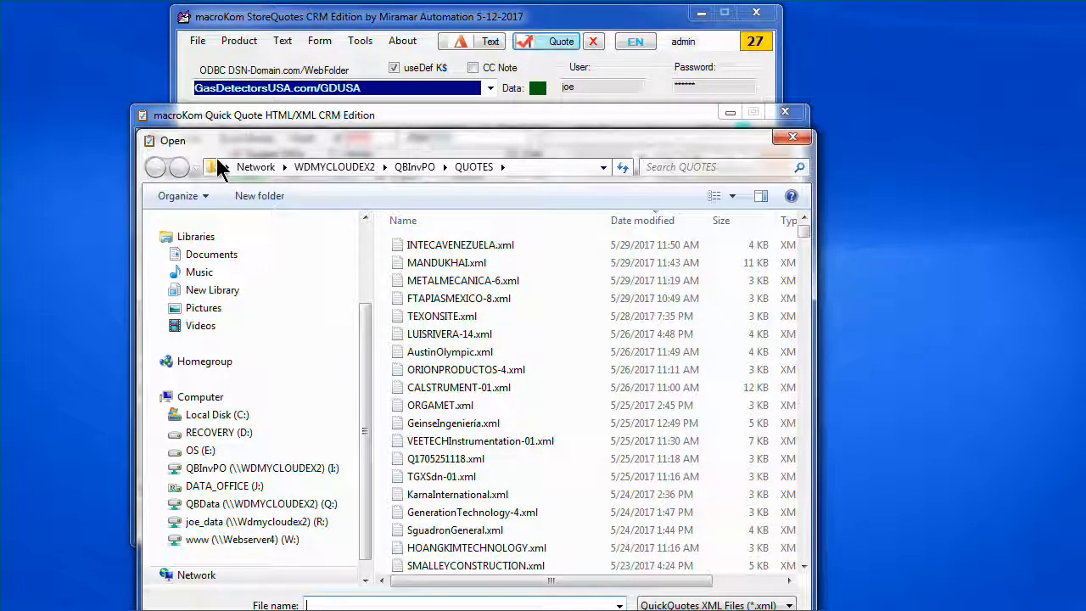
left_click(802, 137)
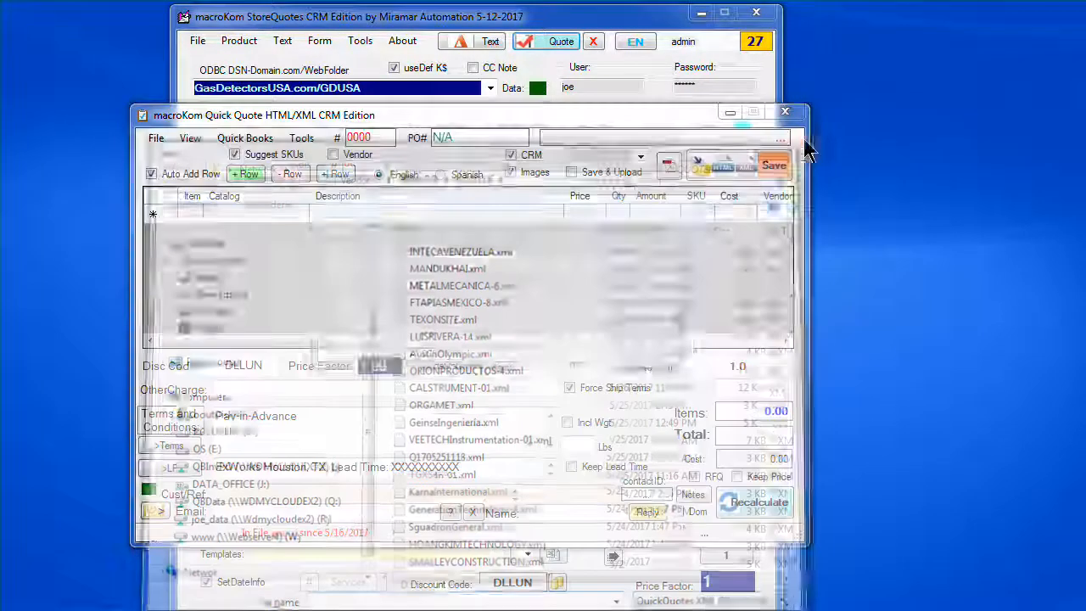
left_click(629, 345)
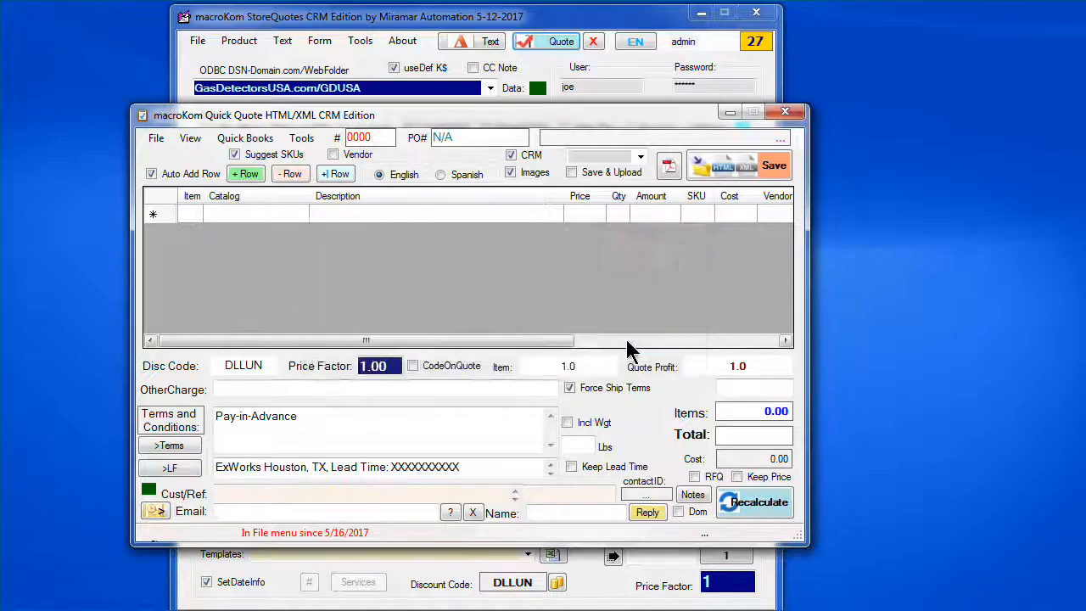
left_click(190, 140)
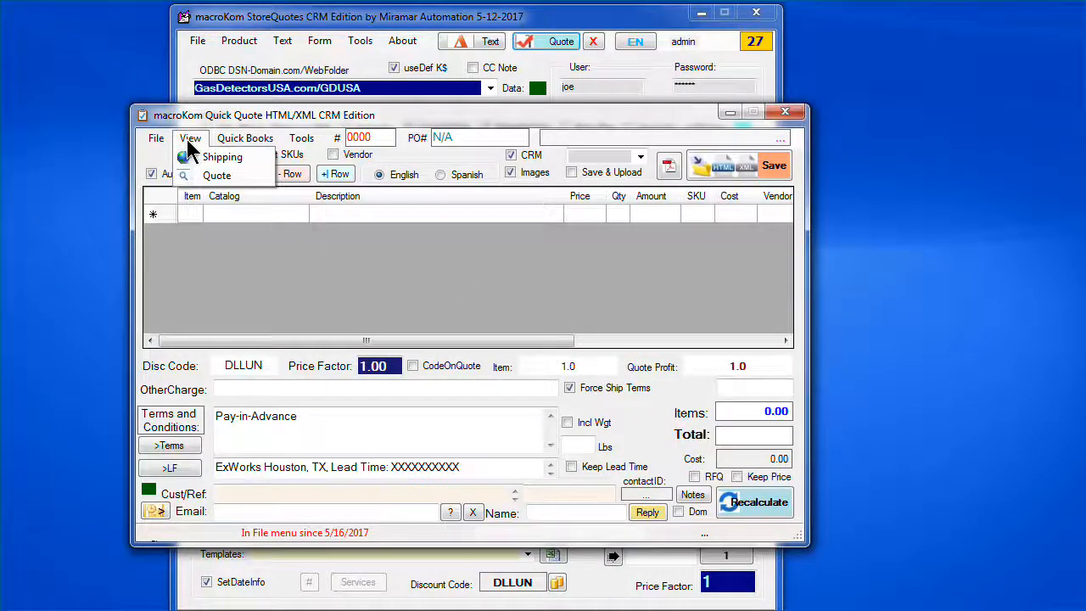
left_click(190, 176)
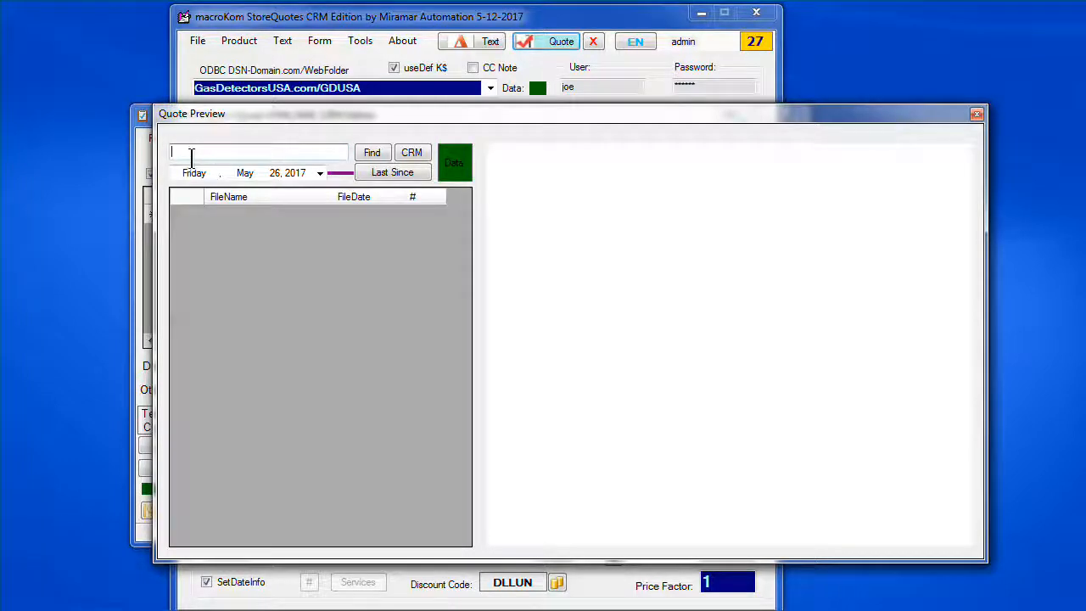
left_click(206, 155)
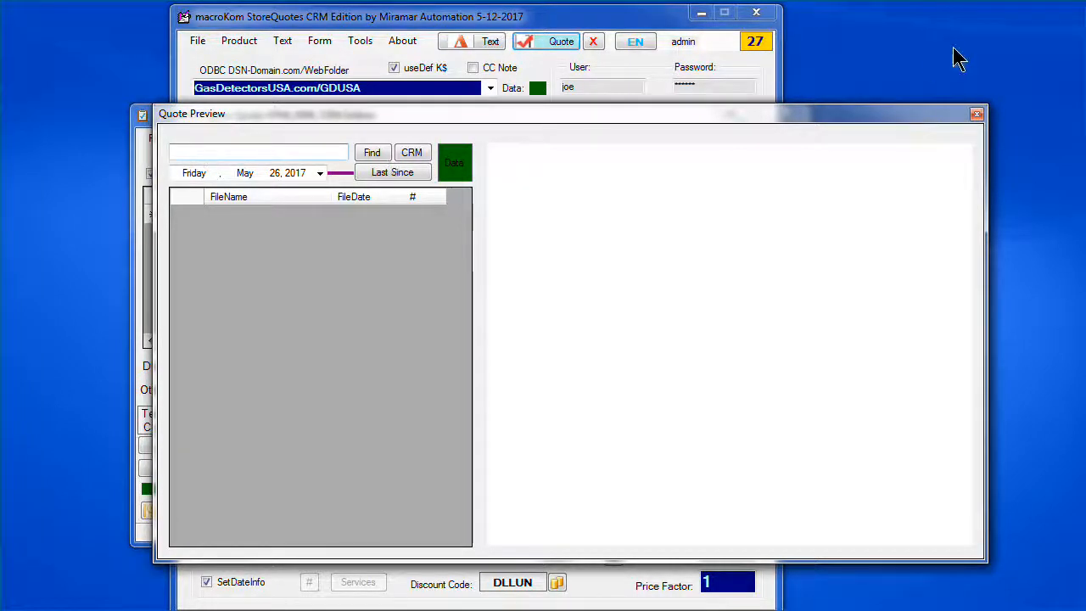
left_click(976, 113)
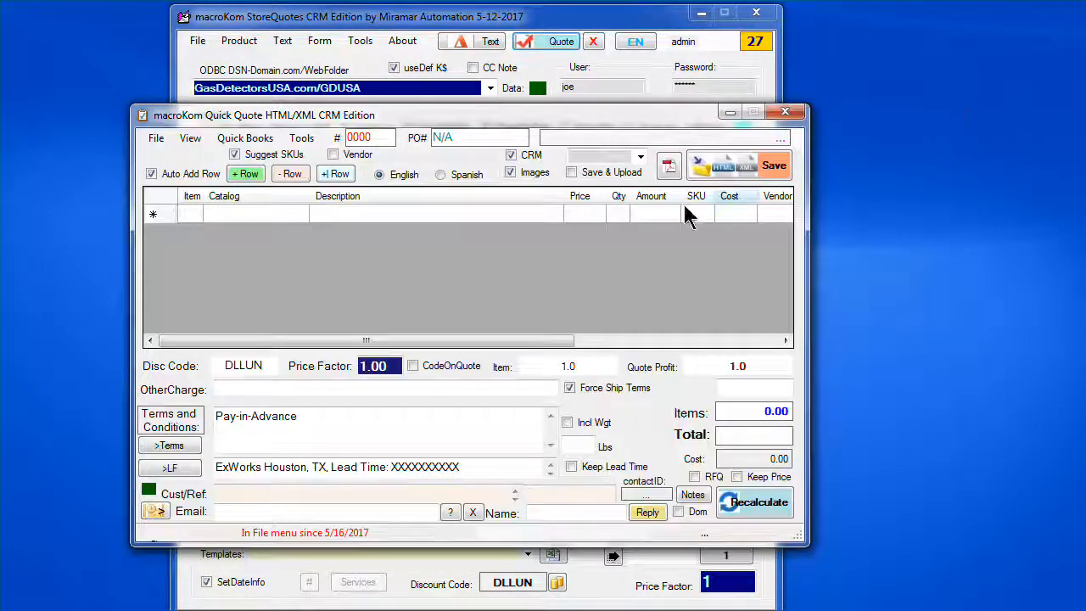
- Reopen the saved quote FTAPIASMEXICO-8.xml from the recent quotes and place its window beside the product list
left_click(156, 138)
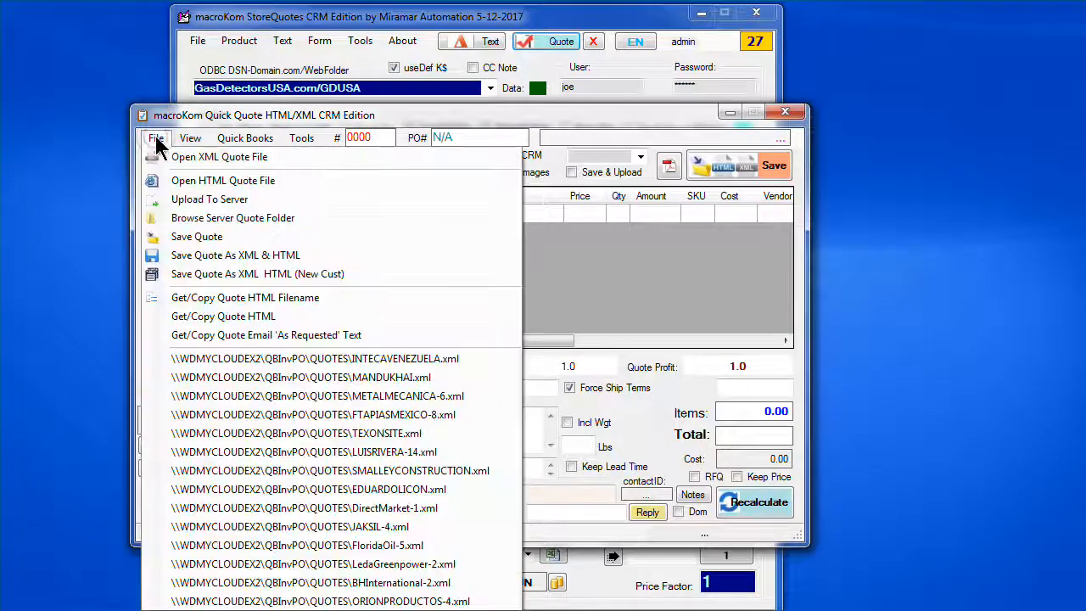
left_click(380, 414)
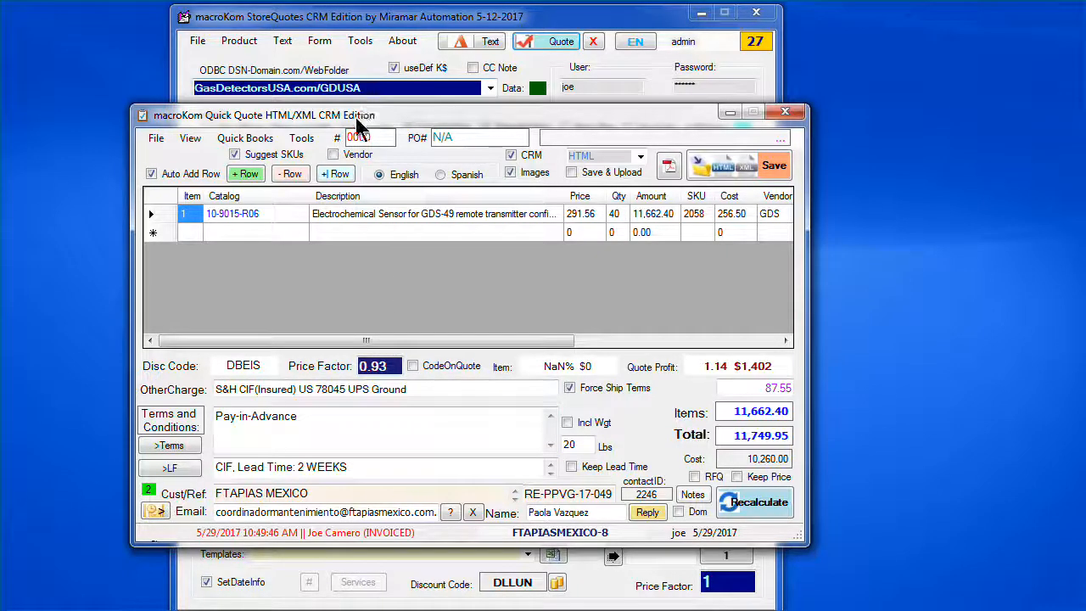
left_click_drag(358, 123, 512, 104)
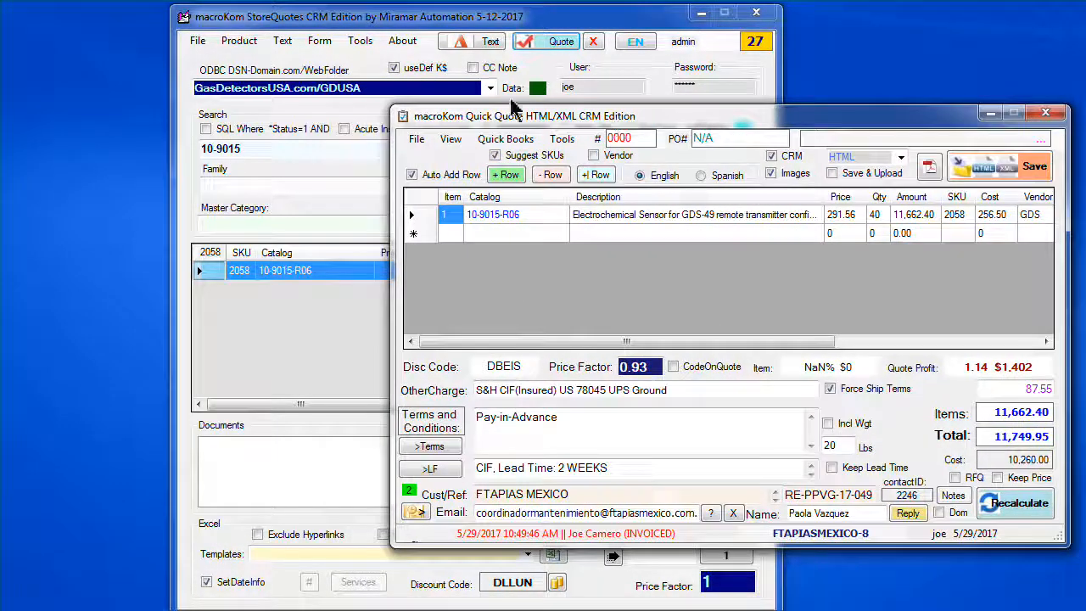
- Replace the product search with family ALARM SIGNAL DEVICES, master category WEATHERPROOF, category HORNS & BEACONS and the search text "ip66"
left_click(386, 28)
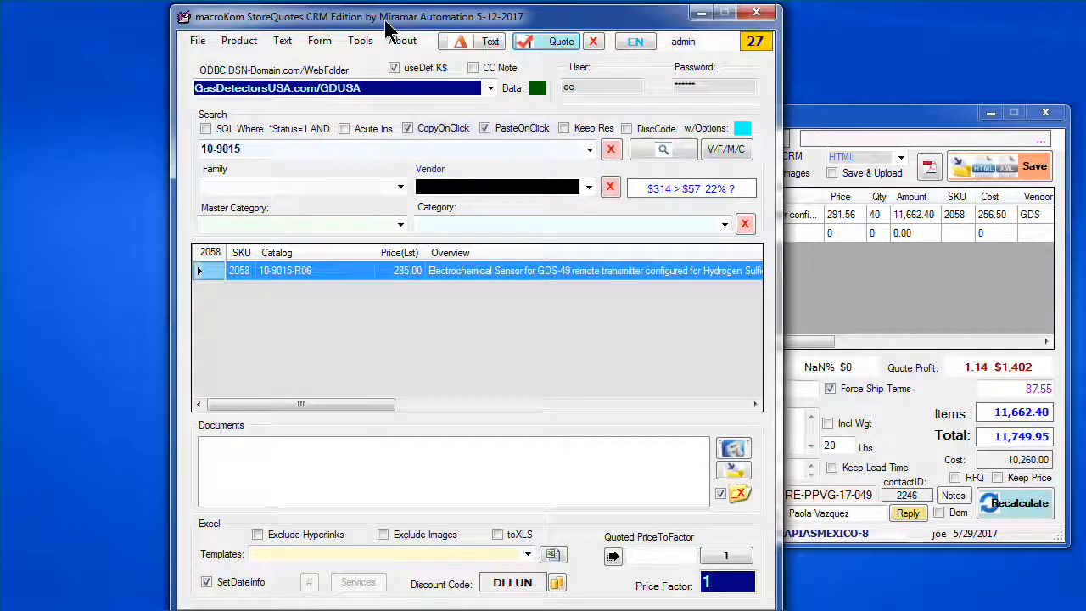
left_click(611, 149)
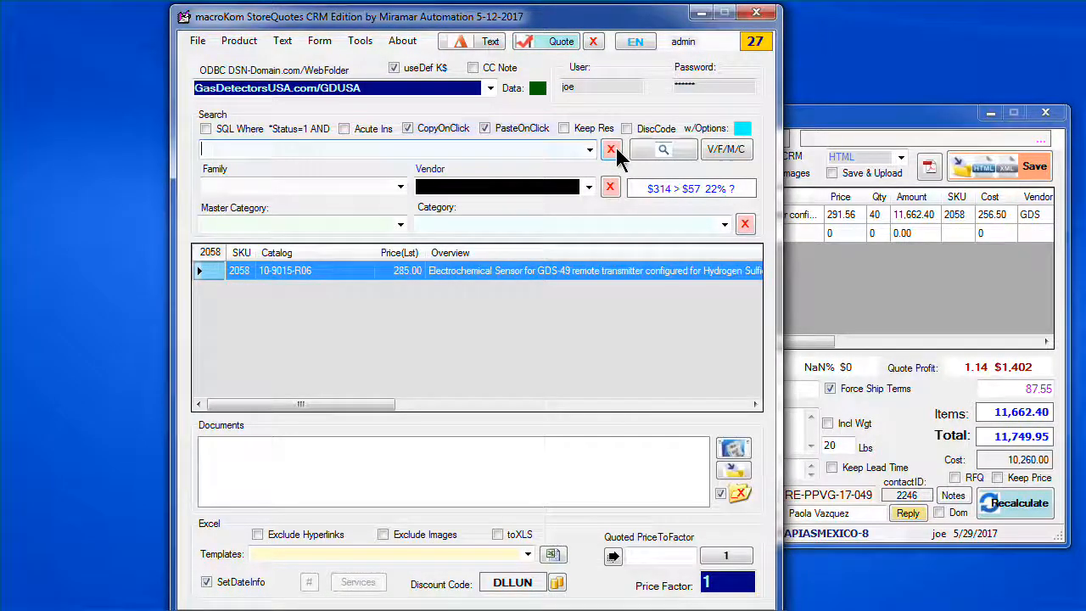
left_click(400, 187)
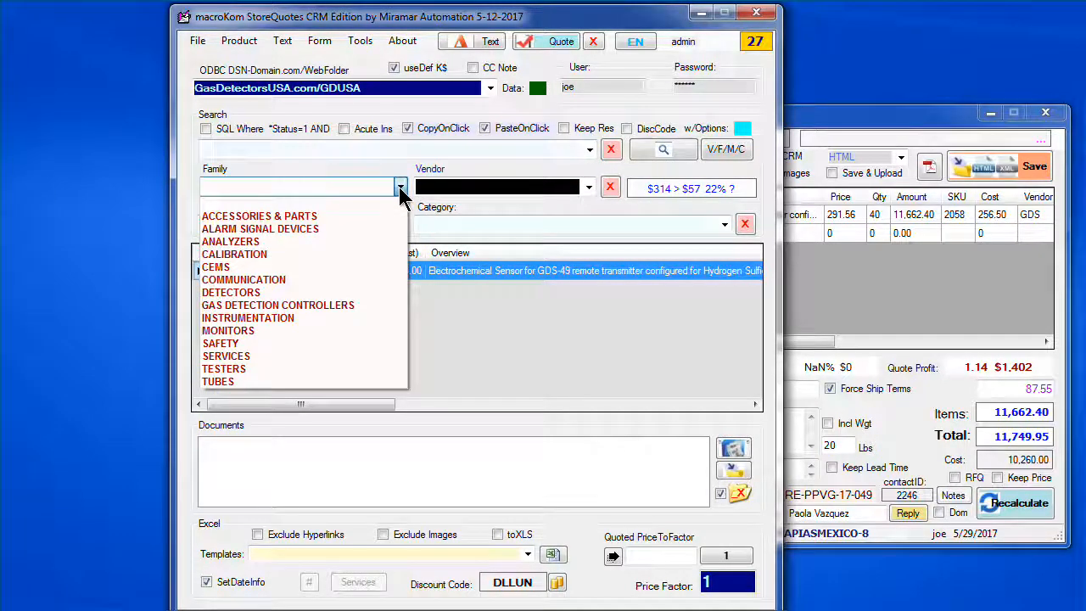
left_click(310, 229)
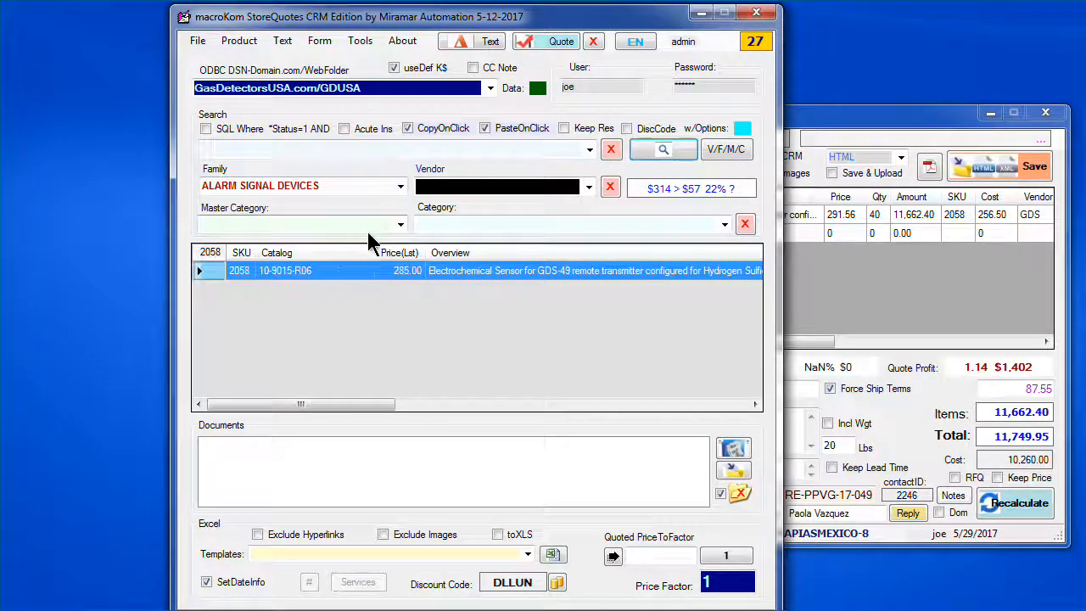
left_click(400, 225)
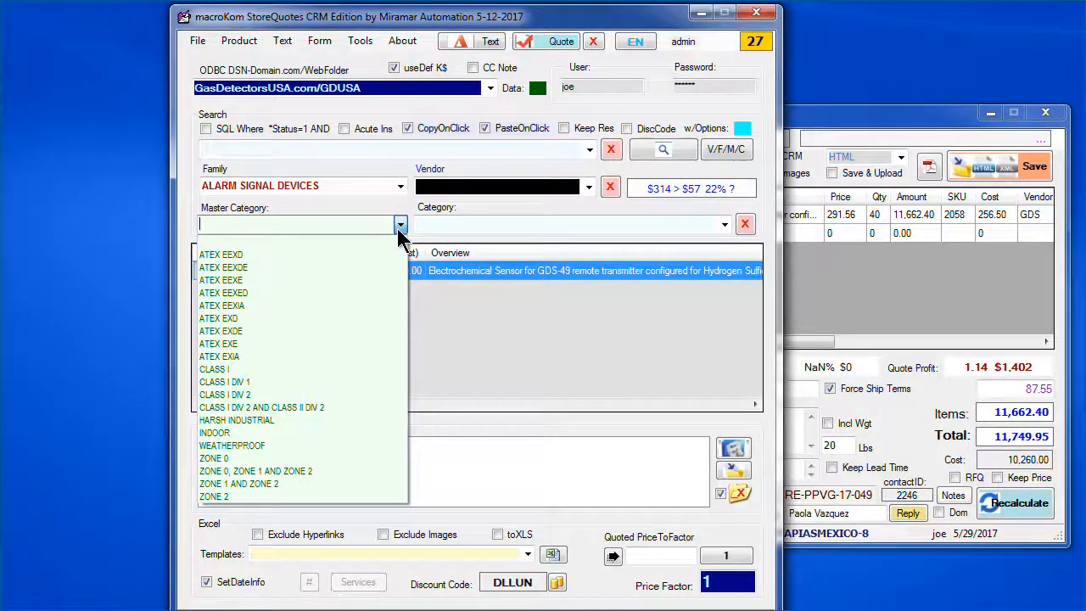
left_click(274, 446)
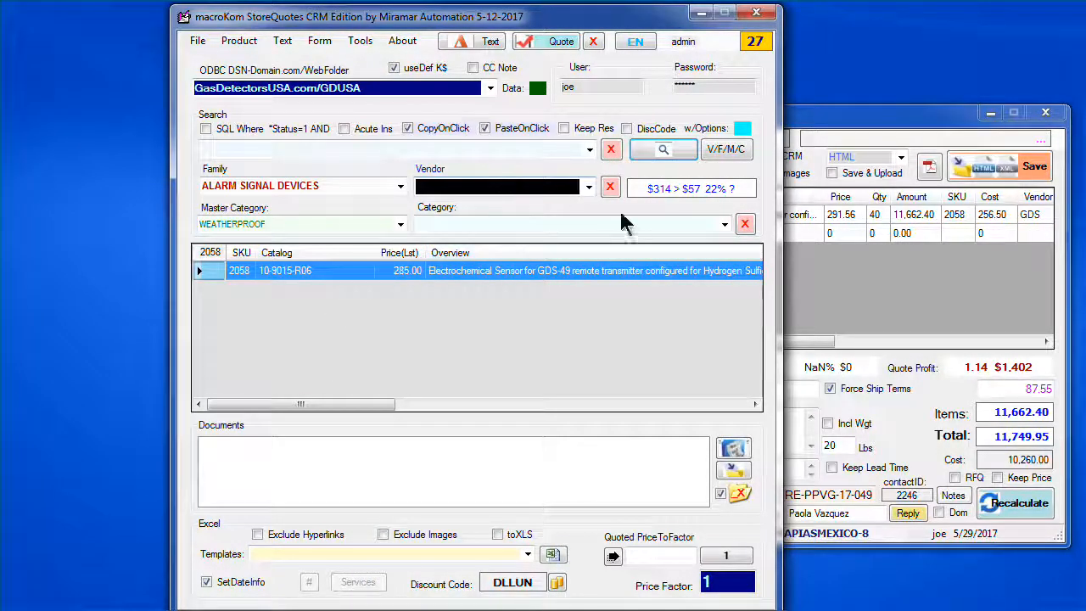
left_click(723, 224)
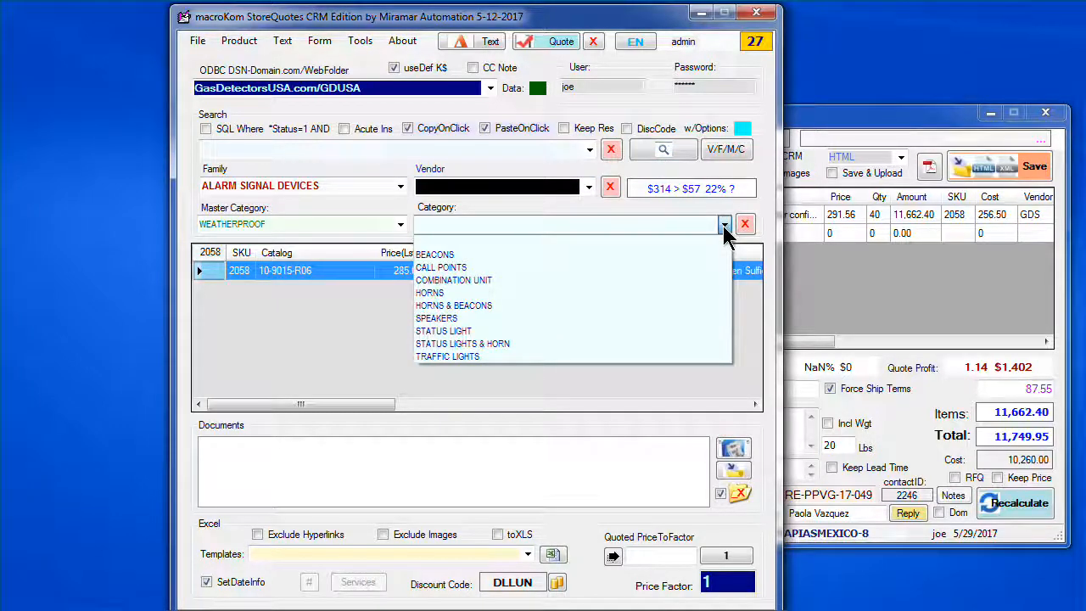
left_click(458, 305)
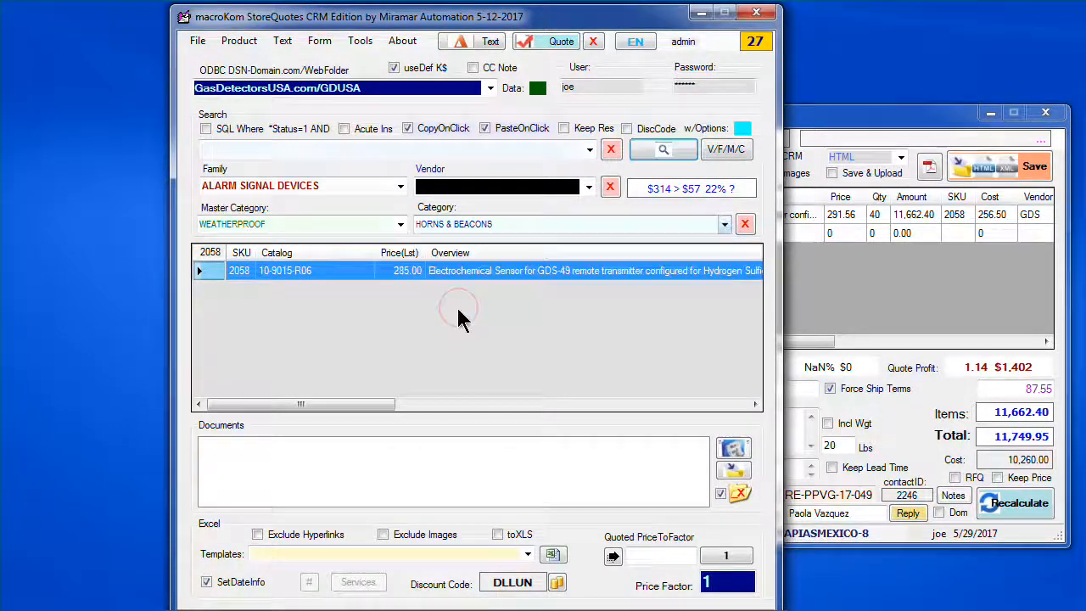
left_click(669, 153)
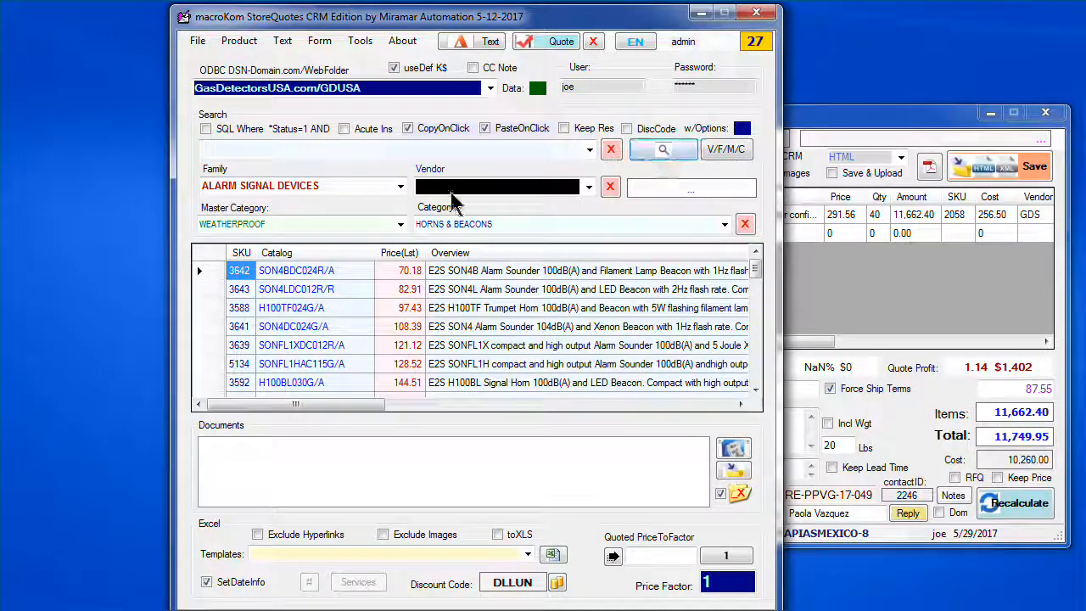
left_click(421, 150)
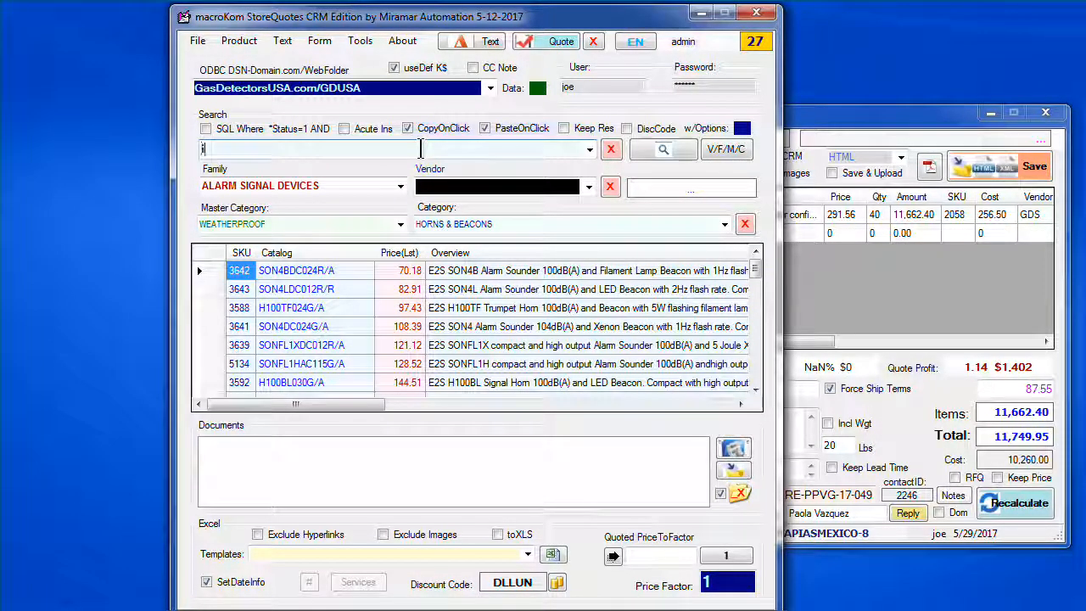
type("ip66")
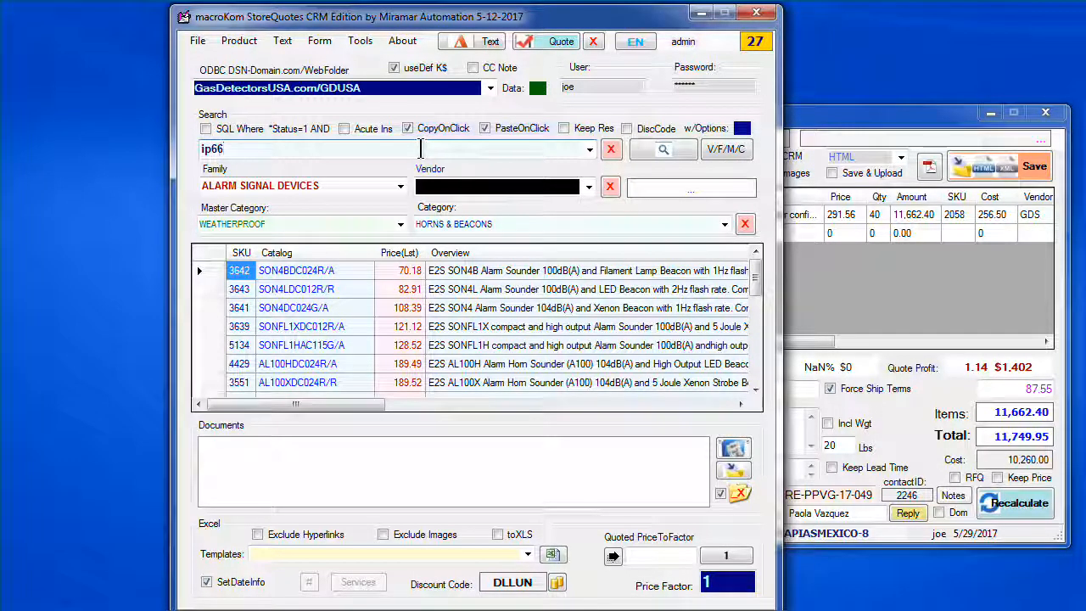
- View the full product information for the AL100HDC024R/A alarm horn and beacon, then close it
left_click(209, 357)
right_click(208, 357)
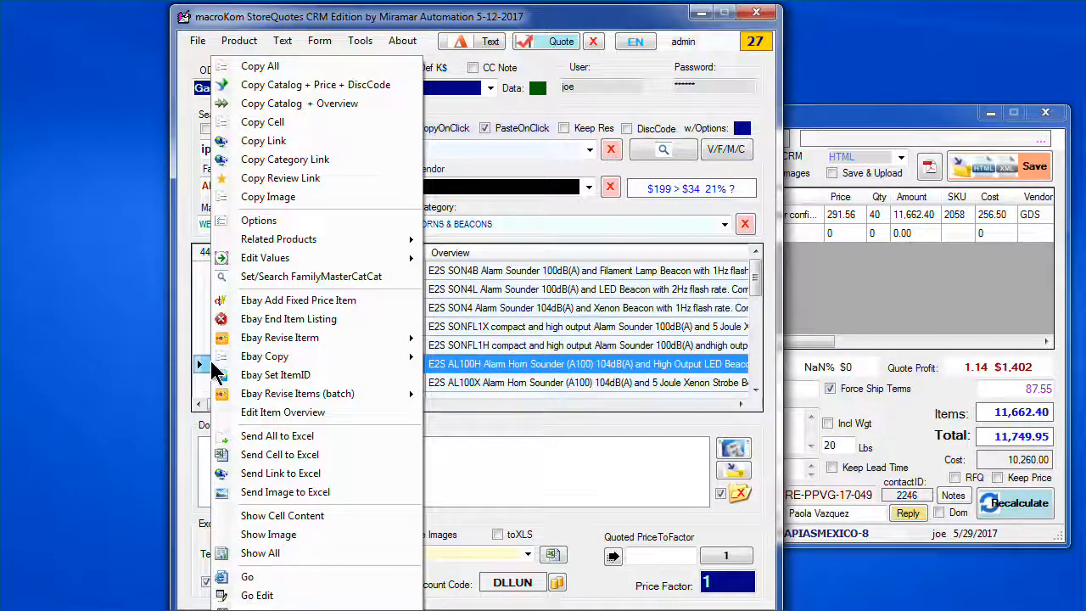
left_click(272, 553)
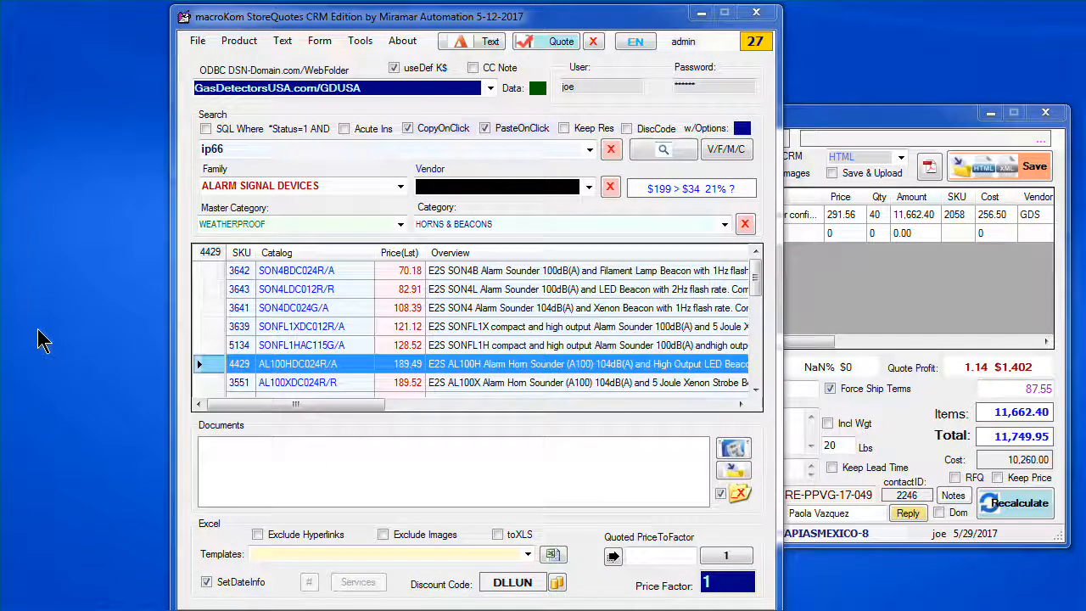
left_click_drag(502, 44, 594, 87)
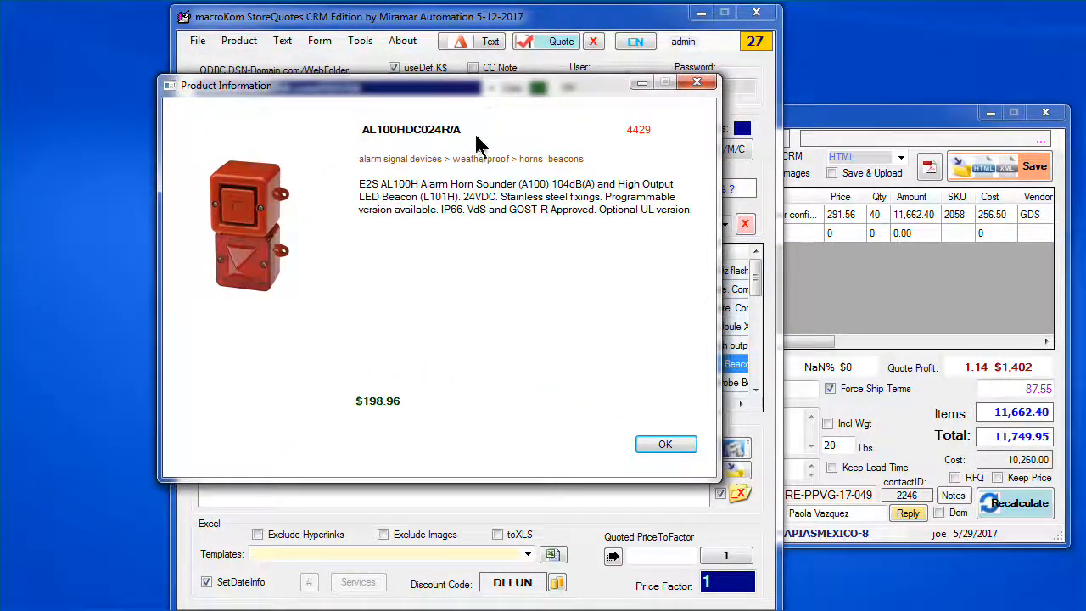
left_click(664, 445)
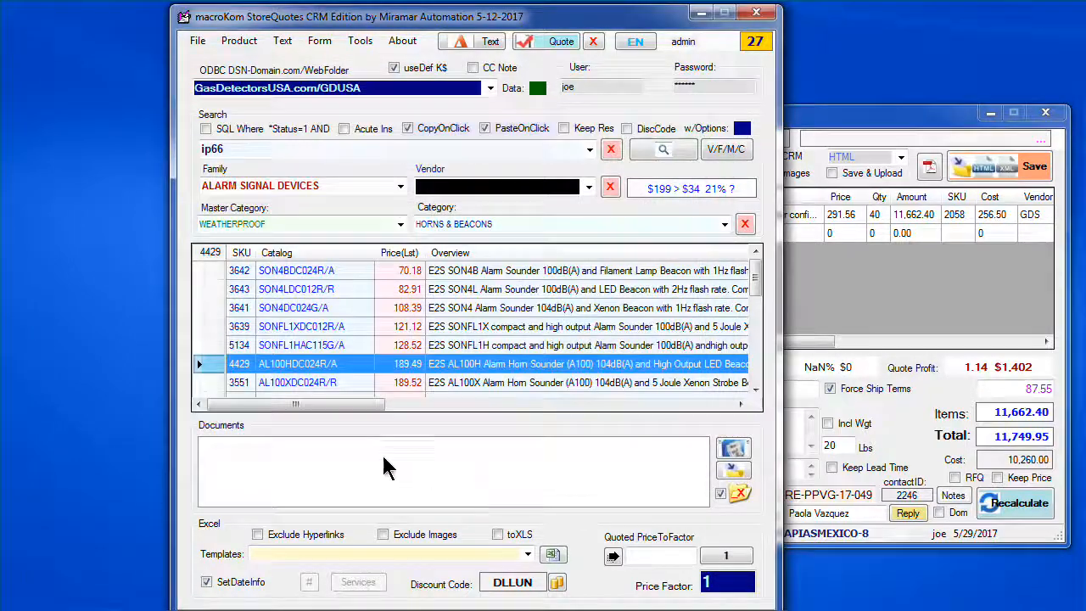
- Configure the AL100HDC024R/A product options with the lens colour R-Red
left_click(298, 364)
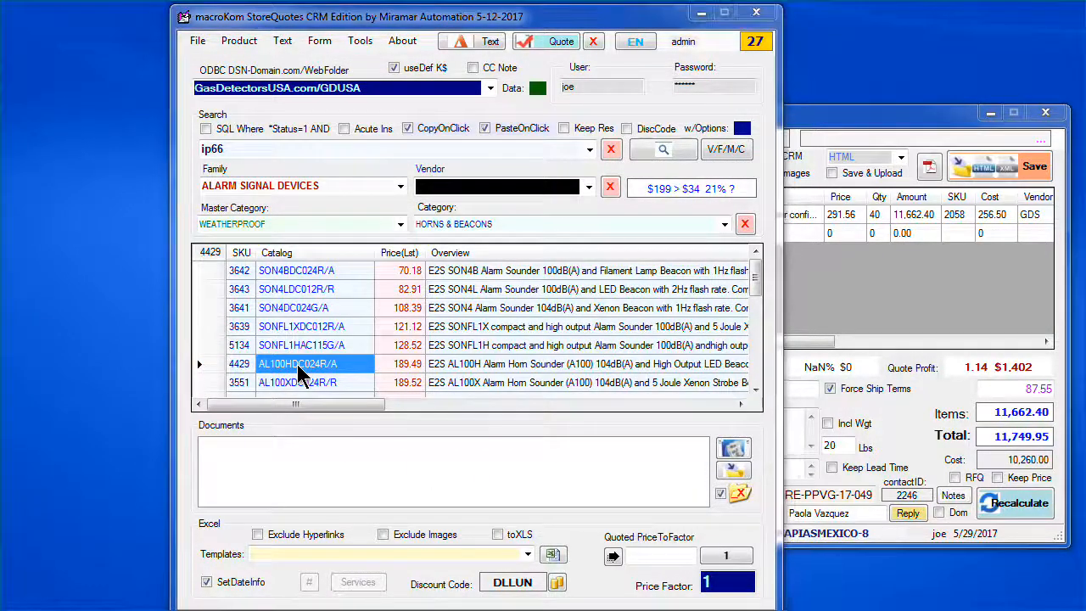
double_click(297, 364)
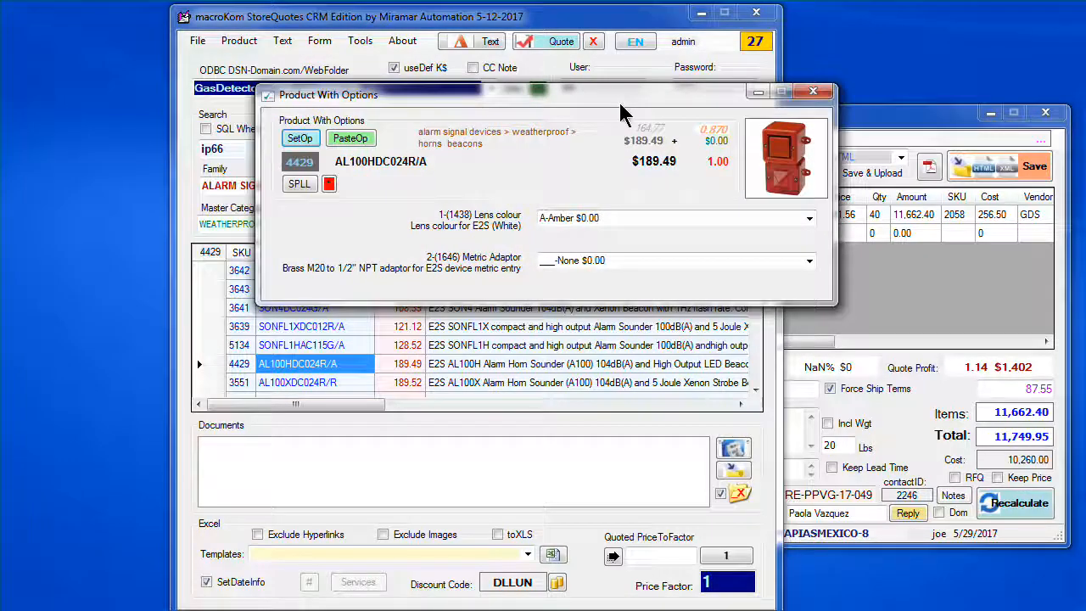
left_click(810, 219)
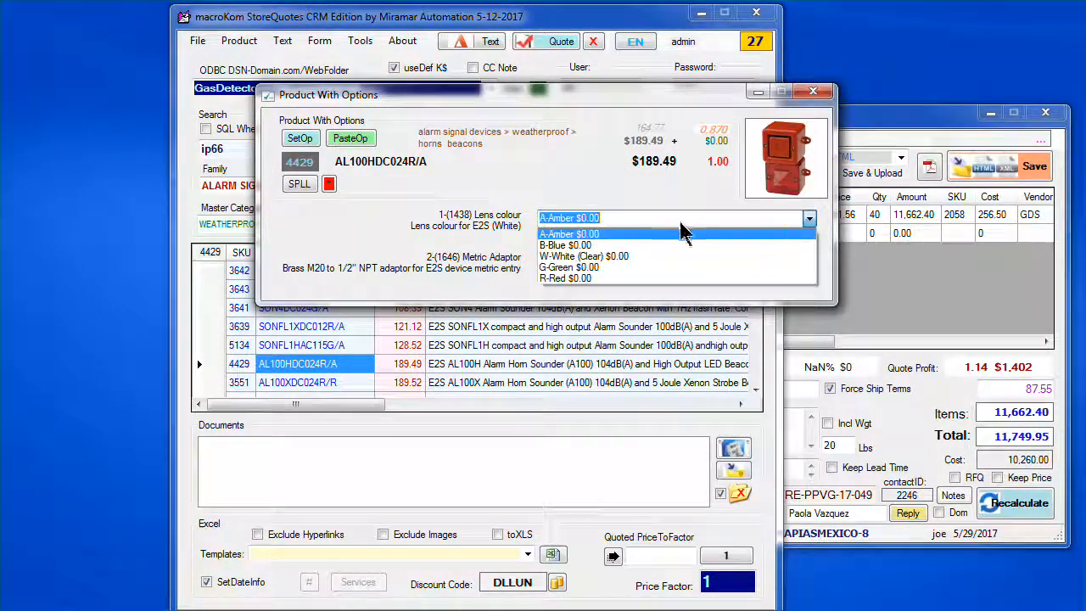
left_click(583, 279)
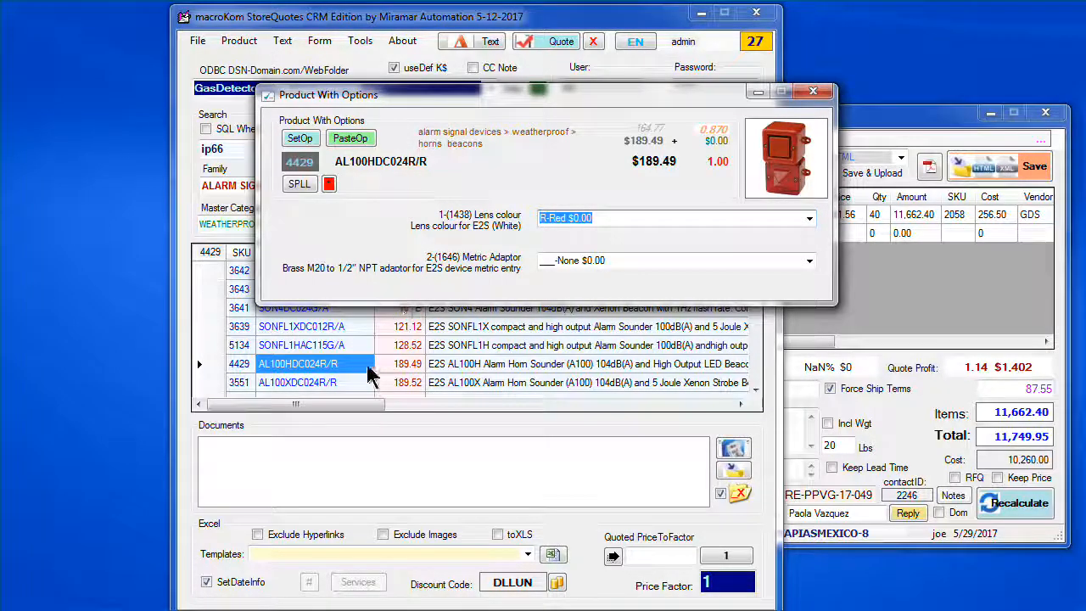
left_click(813, 91)
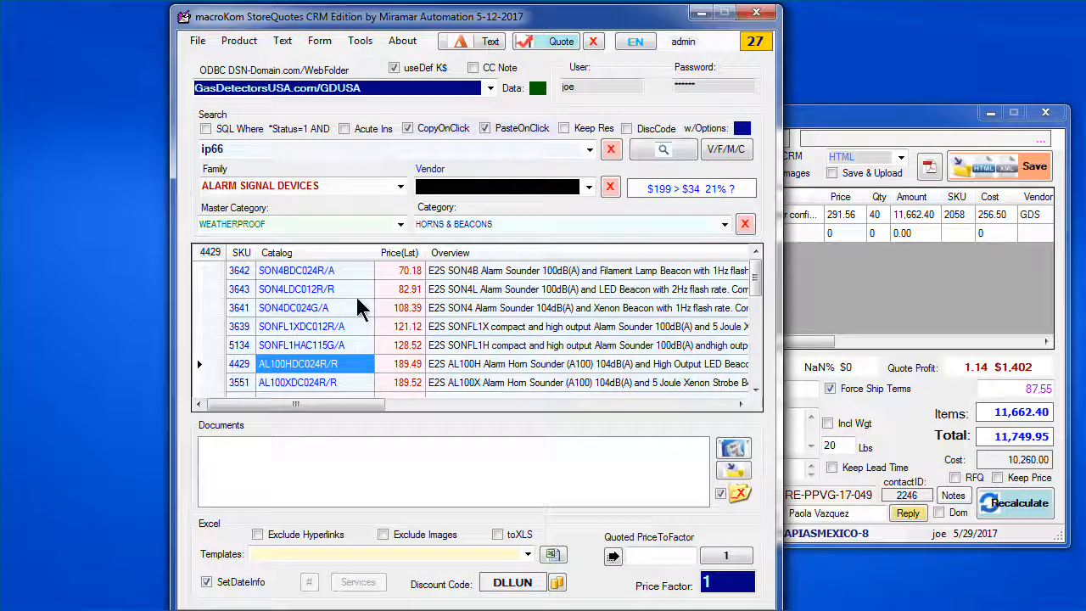
- Add the configured AL100HDC024R/R alarm horn and beacon to the open quote as a new line item
left_click(208, 365)
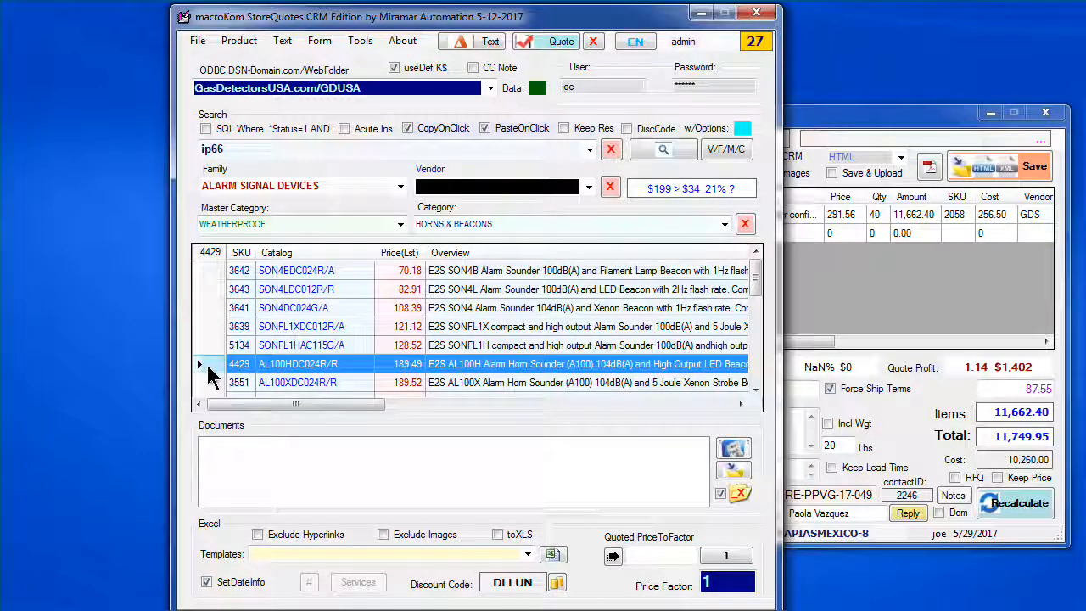
double_click(208, 374)
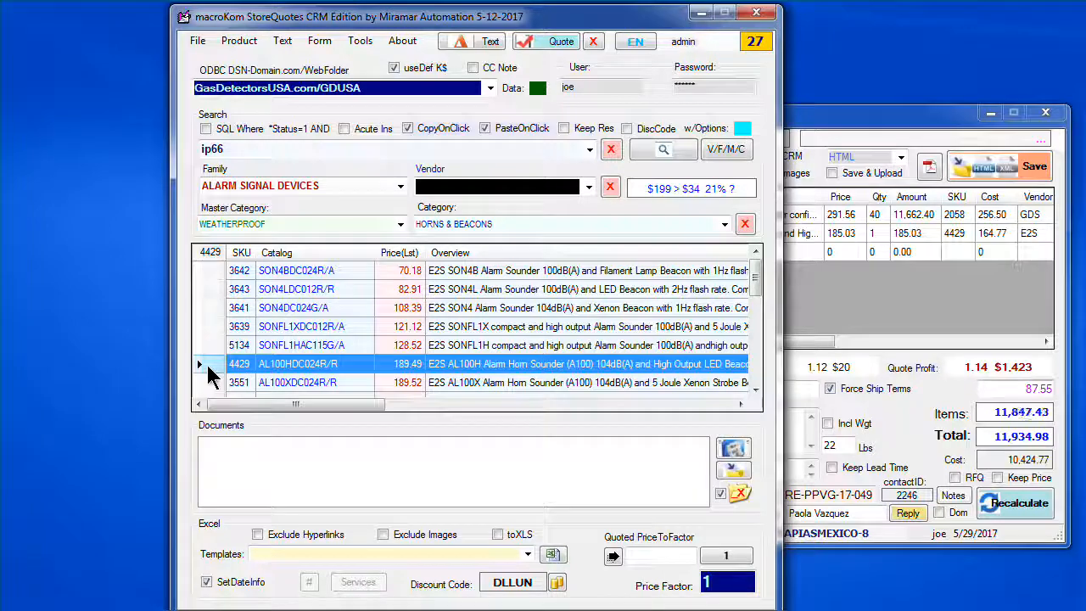
- Set the quantity of the AL100HDC024R/R alarm horn line to 2 and recalculate the quote
left_click(858, 140)
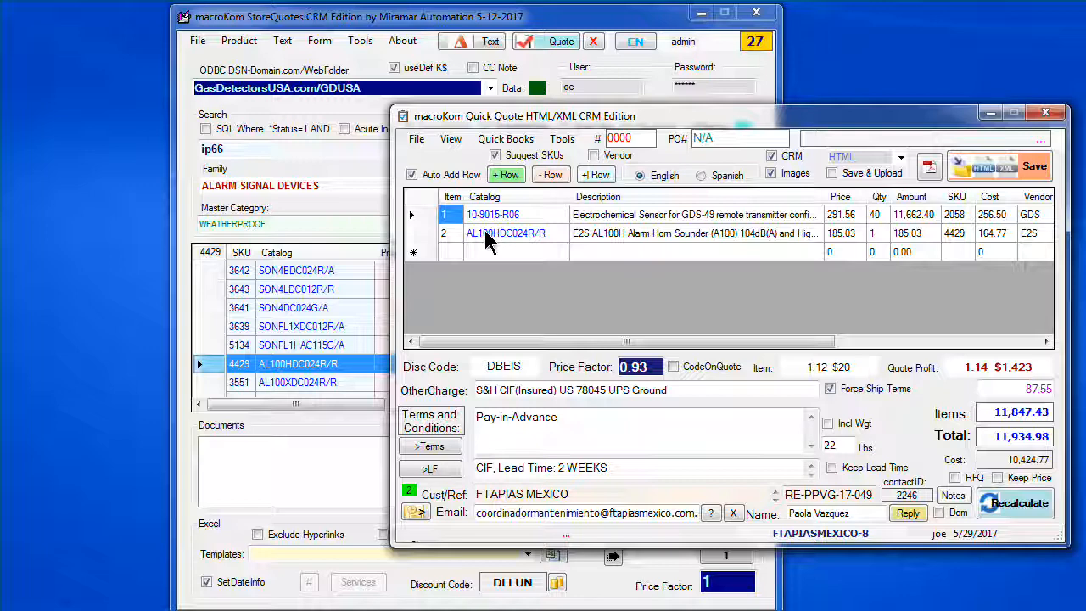
left_click(875, 238)
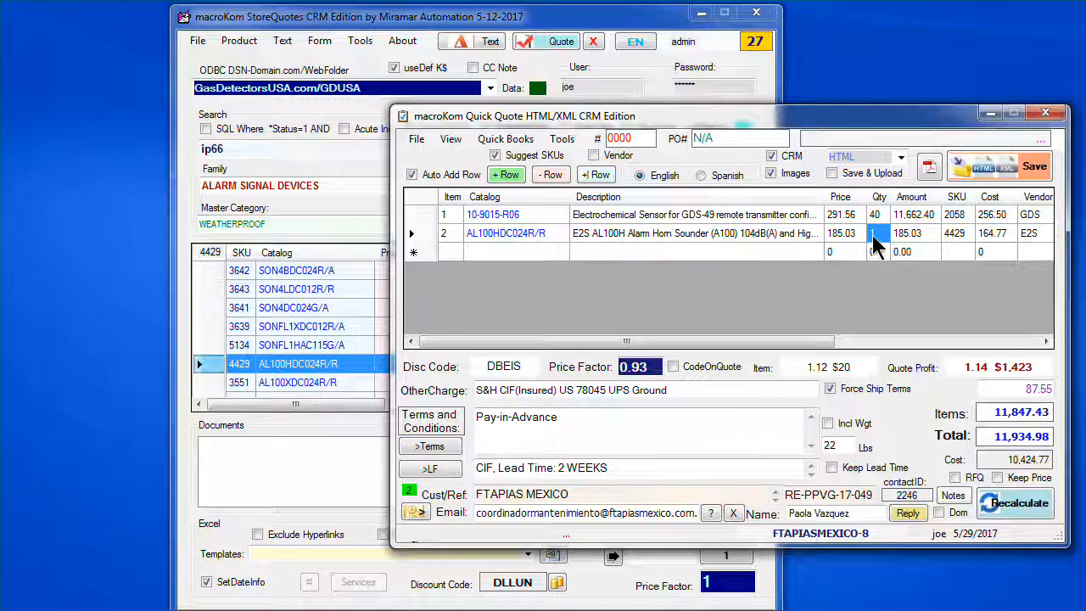
type("2")
key("Return")
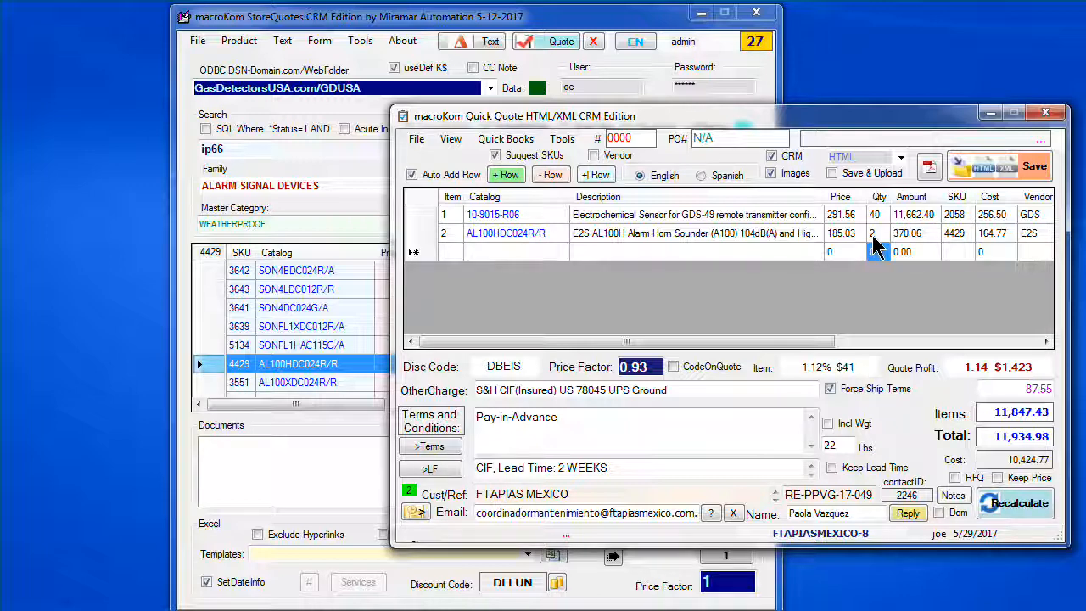
left_click(994, 503)
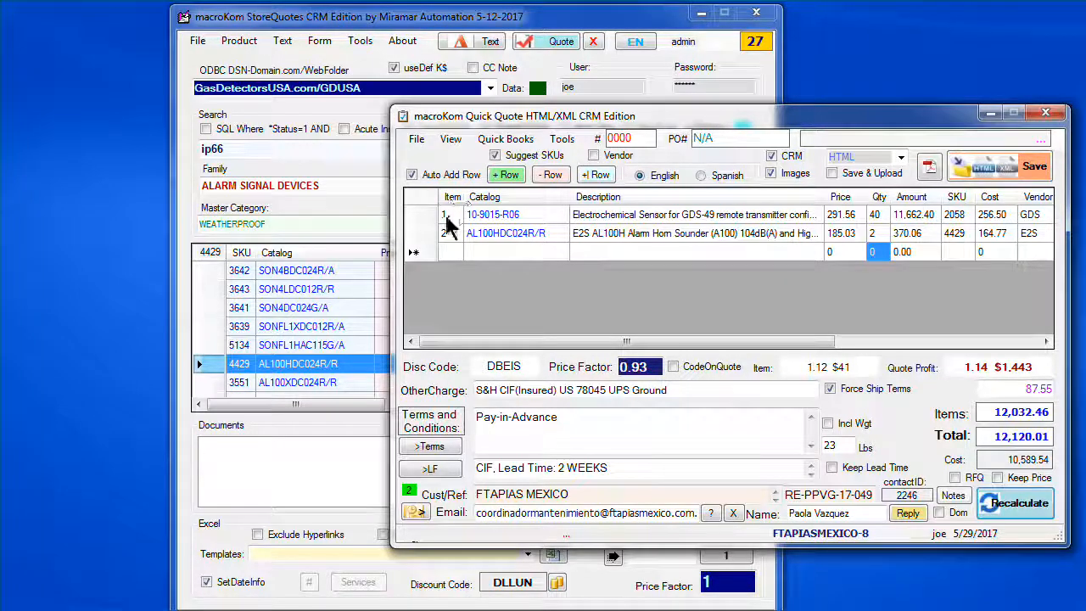
- Reload the quote's AL100HDC024R/R line into the product options and change its lens colour to W-White (Clear)
left_click(425, 239)
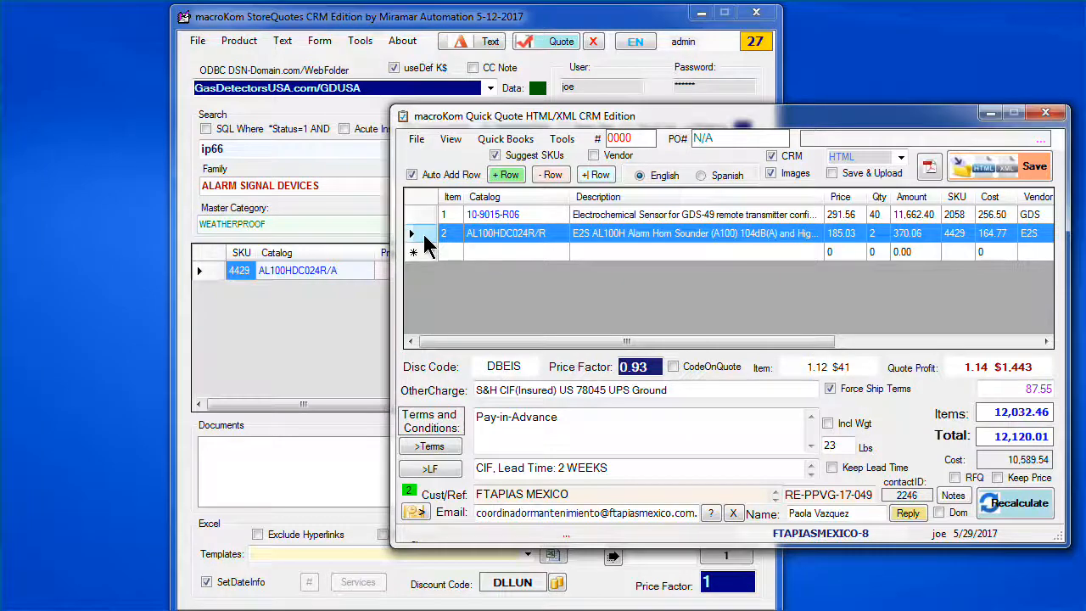
left_click(310, 280)
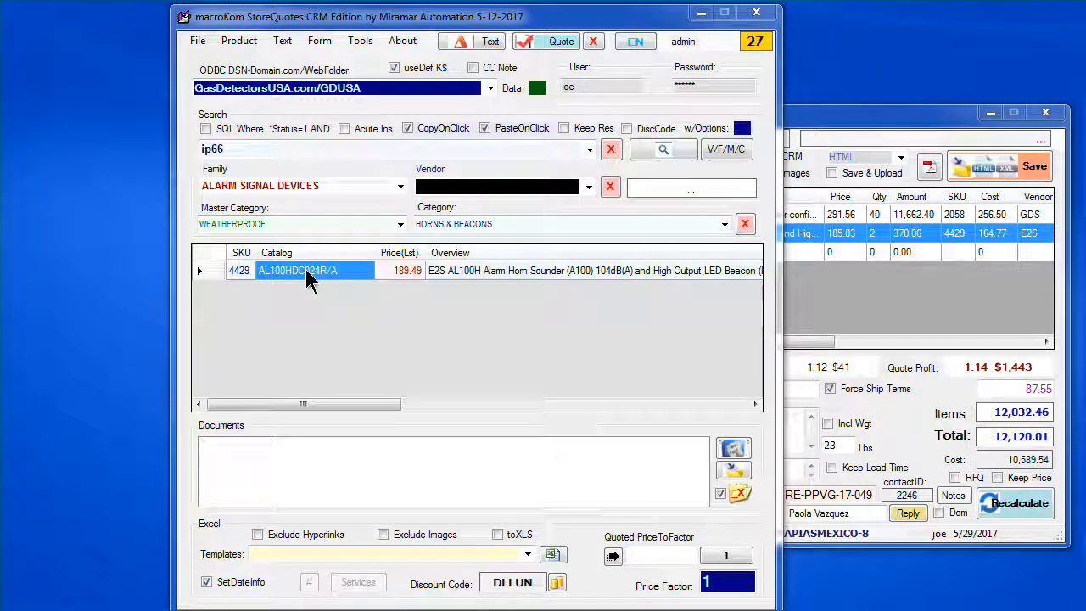
double_click(306, 271)
left_click_drag(334, 14, 514, 346)
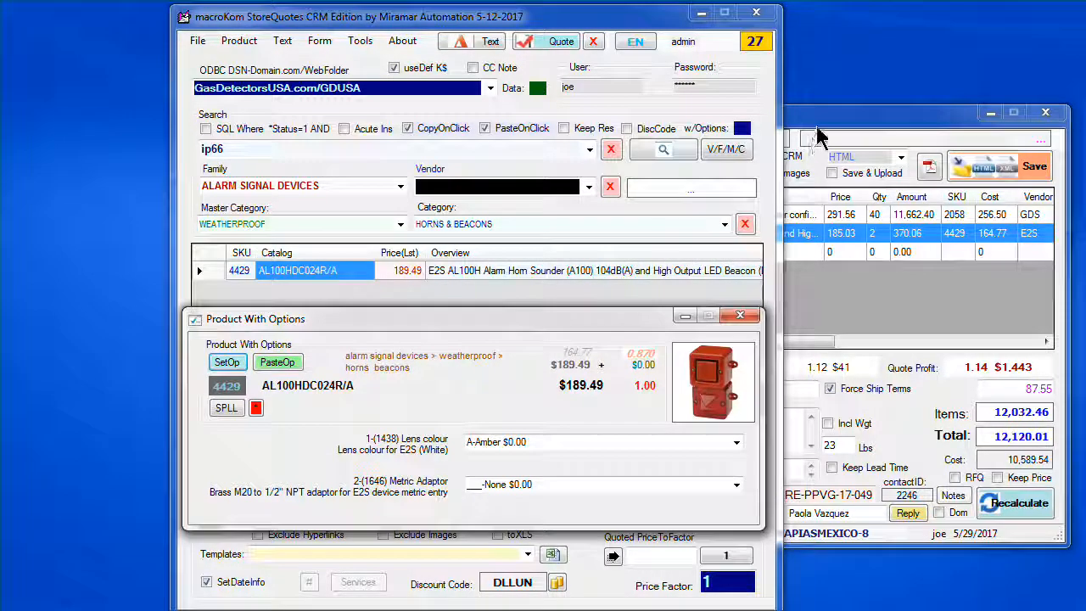
left_click(787, 135)
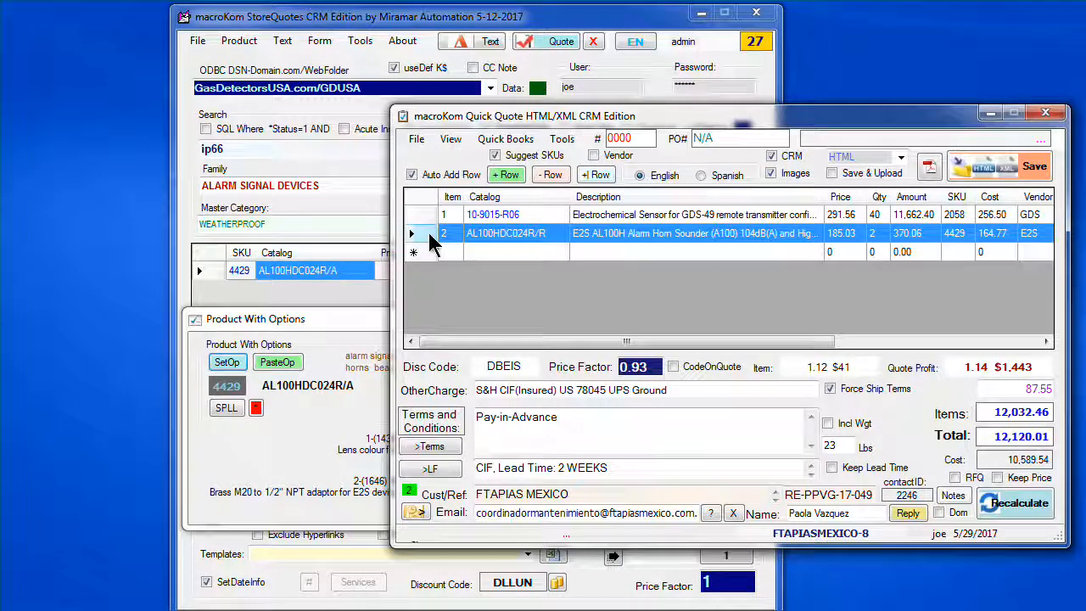
left_click(338, 320)
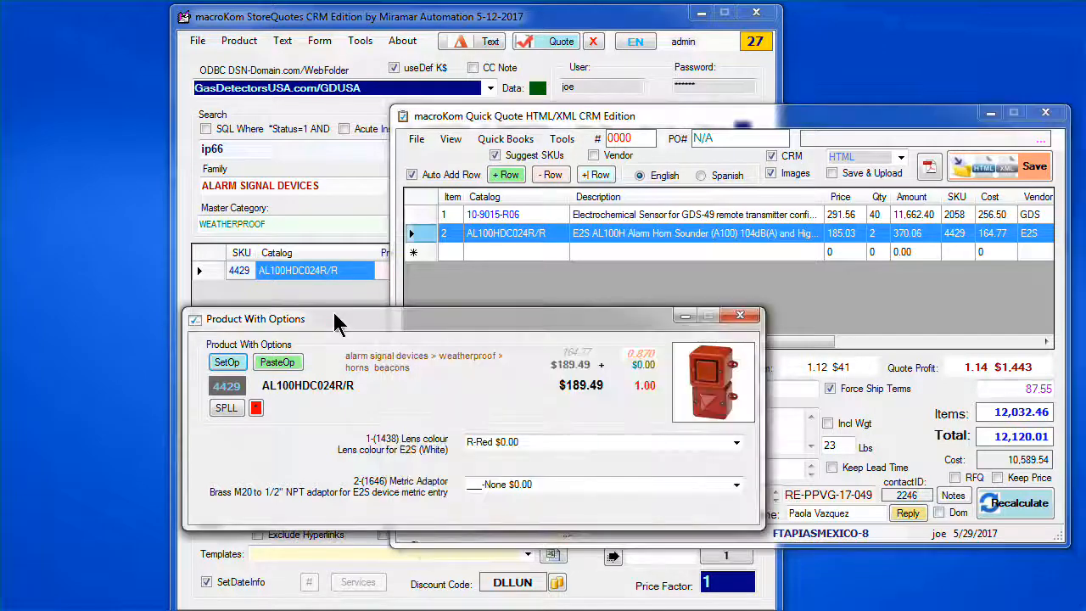
left_click(735, 442)
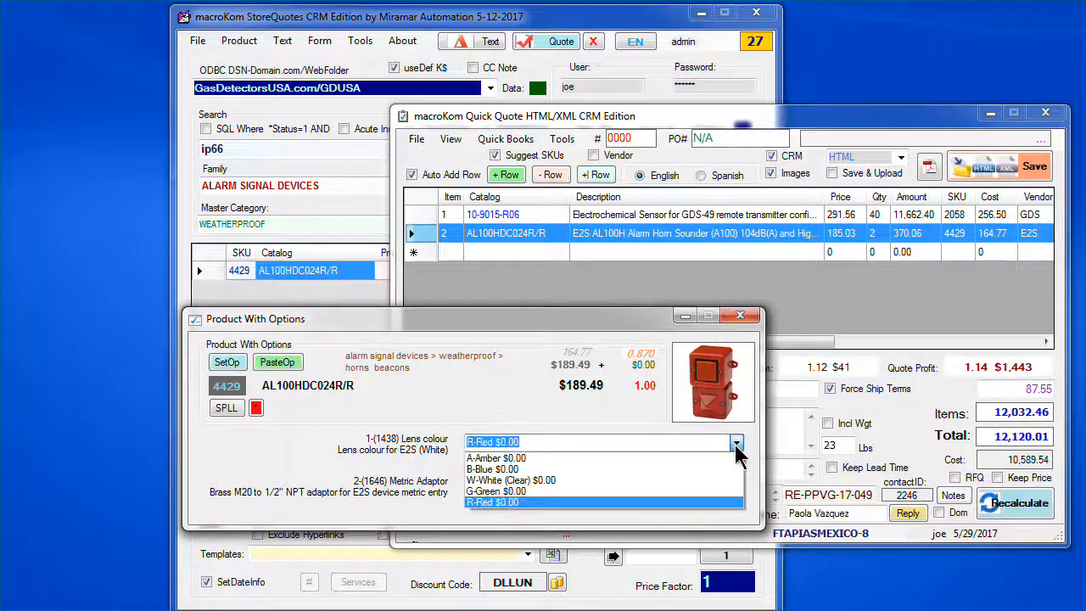
left_click(543, 480)
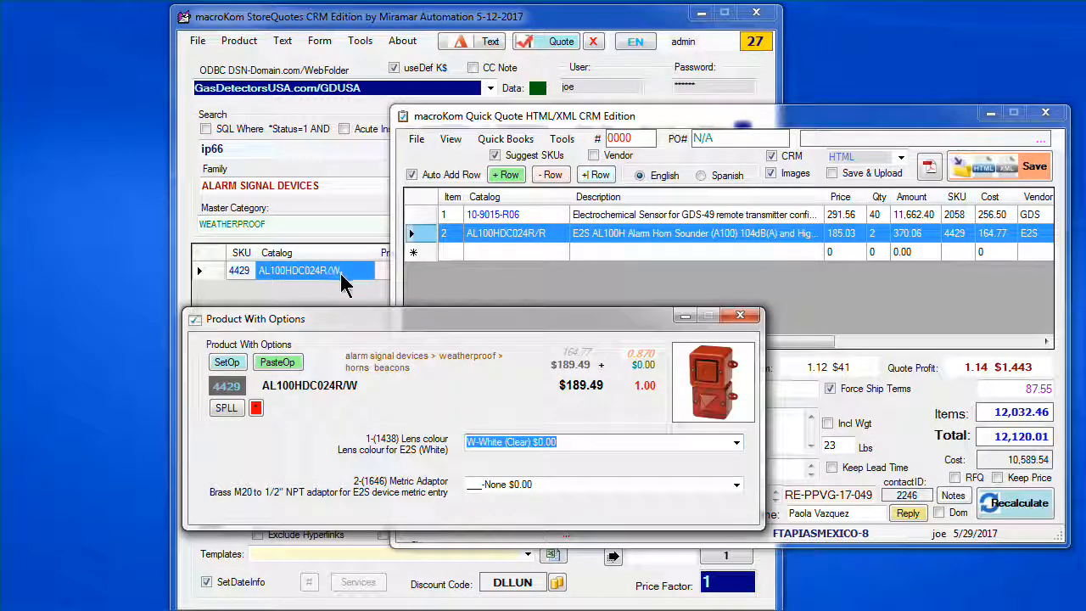
- Turn off Auto Add Row and replace the quote's second line item with the reconfigured AL100HDC024R/W
left_click(418, 173)
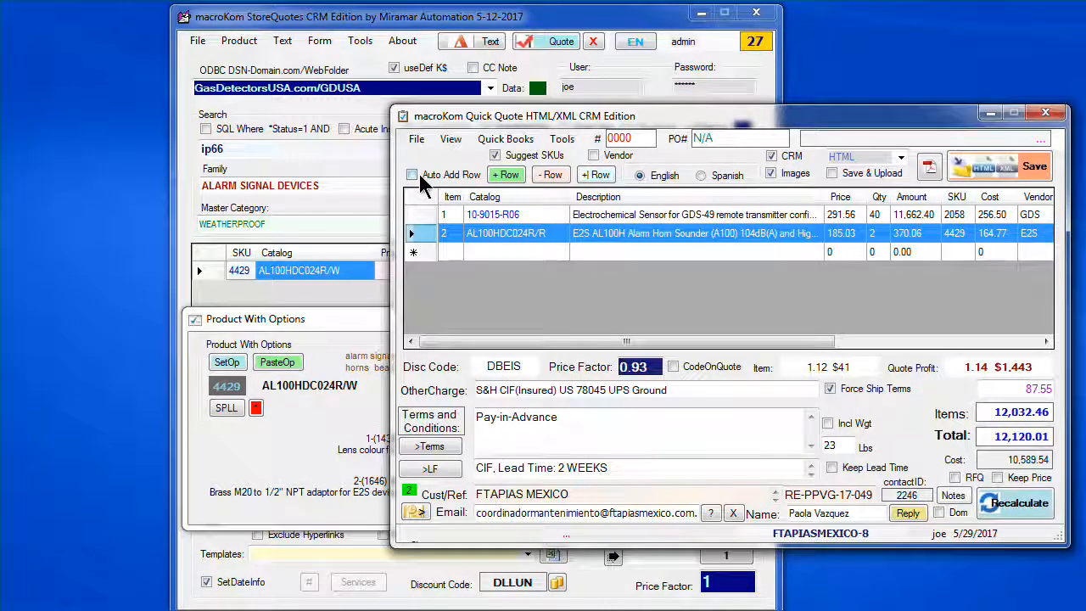
left_click(207, 270)
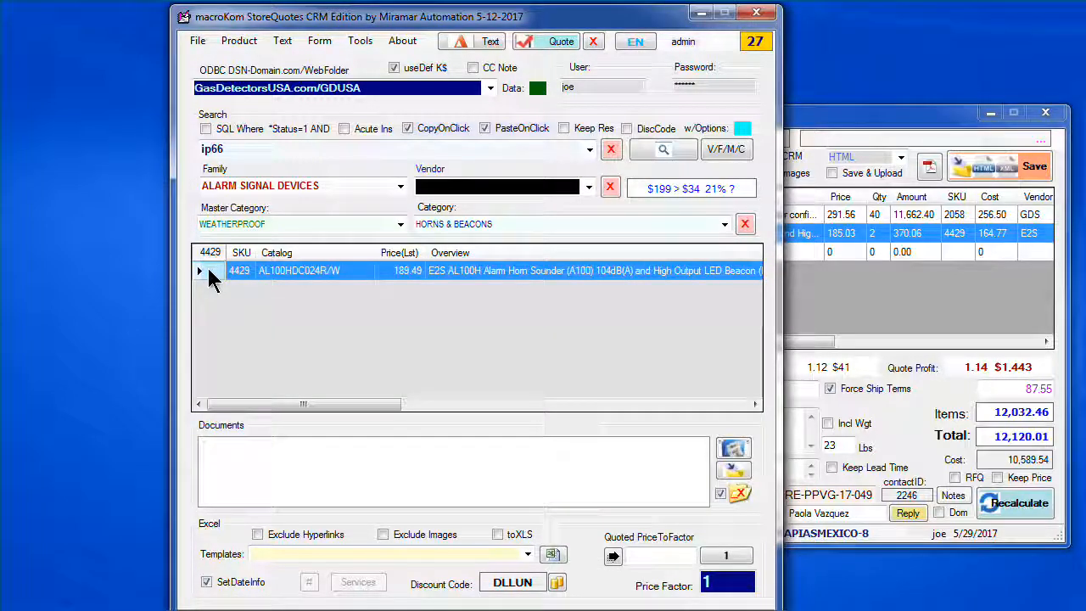
left_click(831, 132)
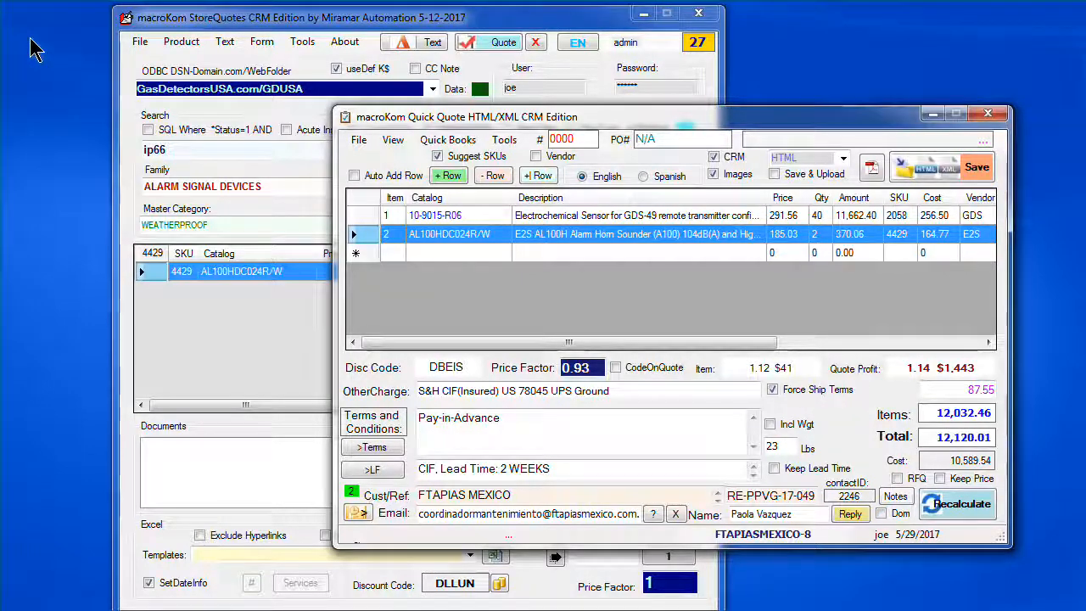
left_click(449, 144)
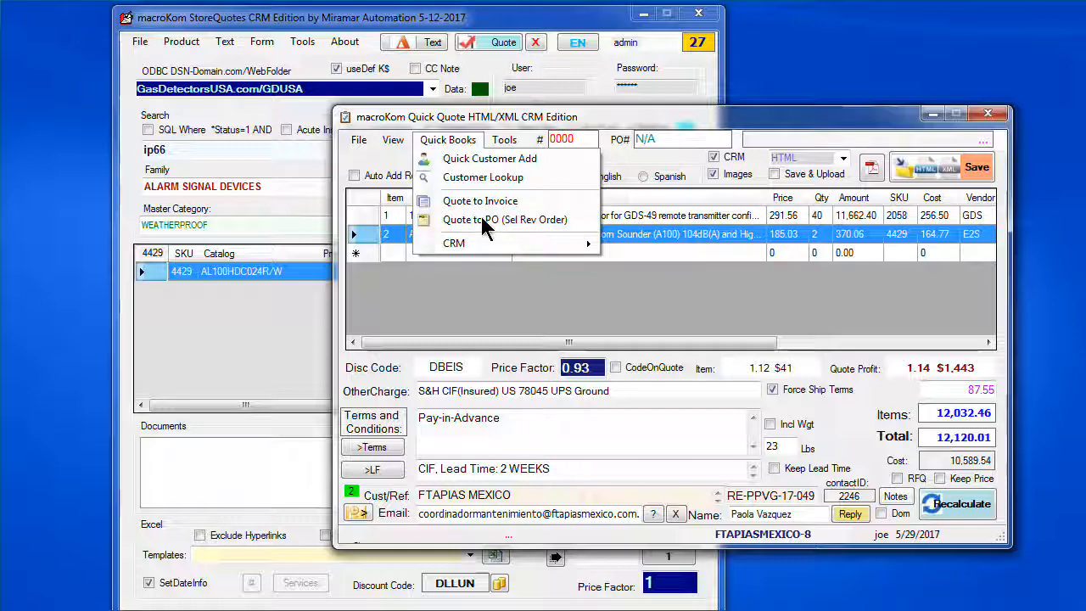
mouse_move(500, 145)
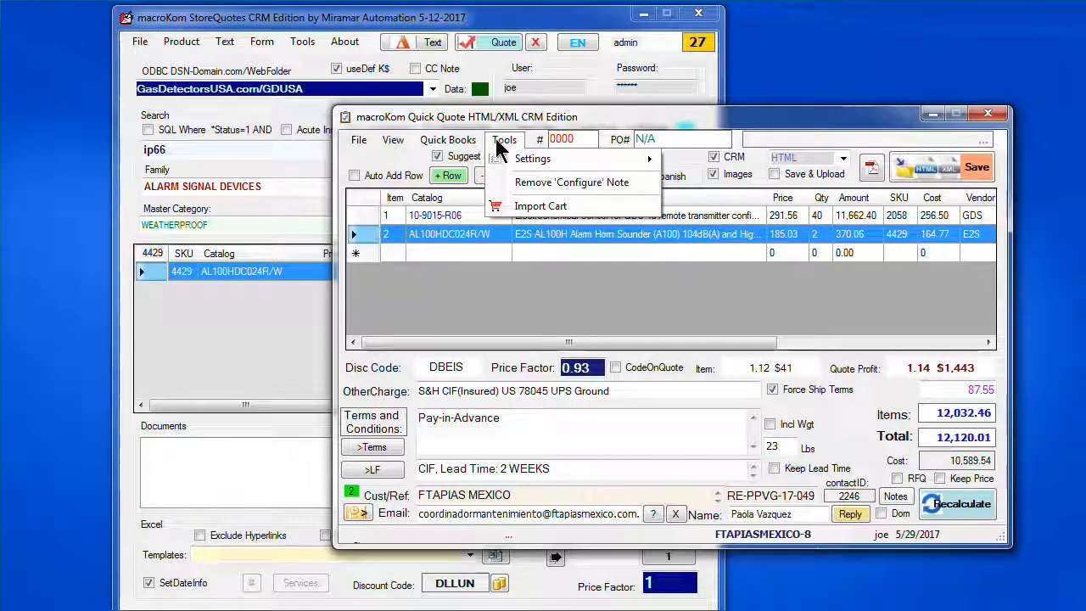
left_click(540, 206)
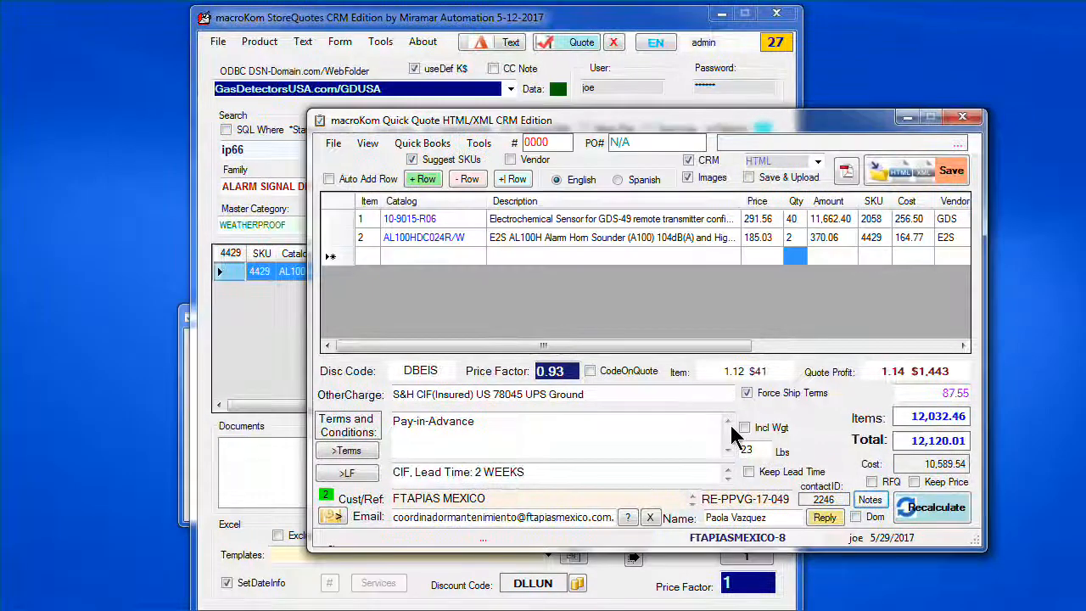
- Add an internal sales note to the quote that price and range were verified with the named colleague, and save it
left_click(870, 499)
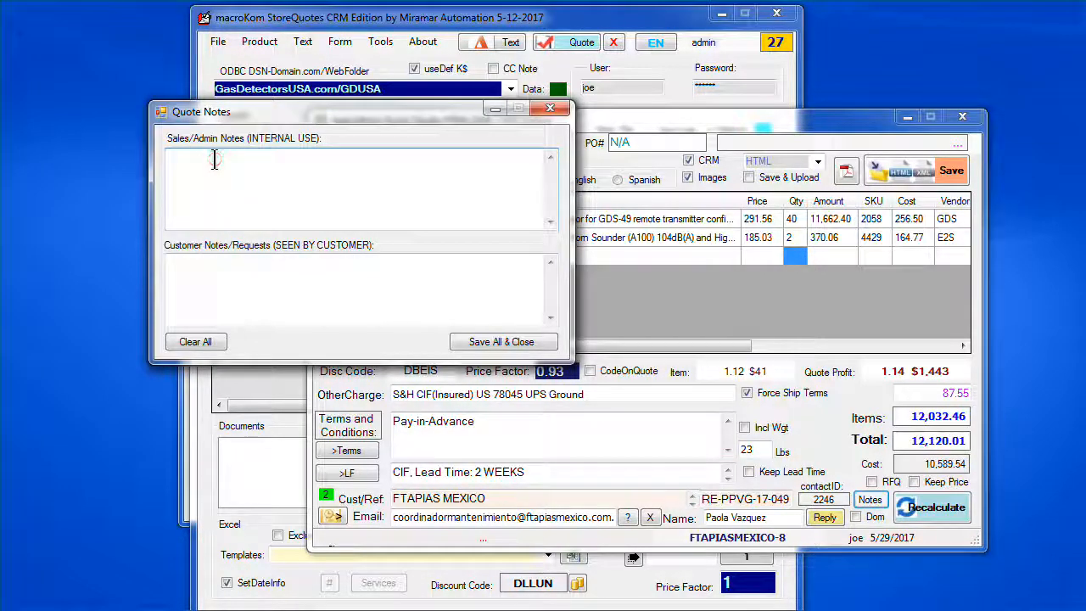
type("Price verified and range verified with Robert")
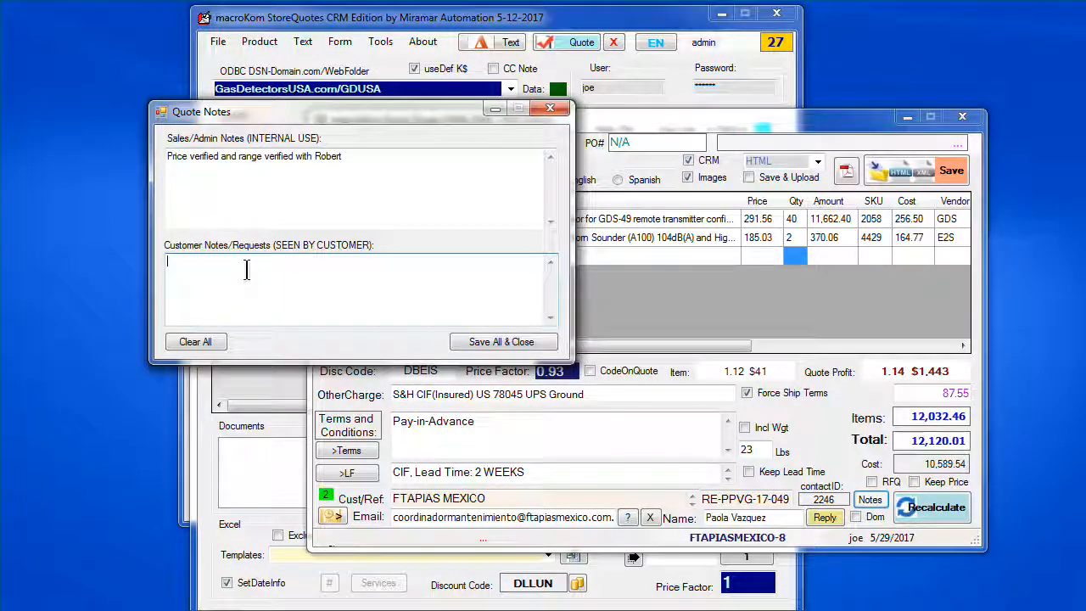
left_click(515, 342)
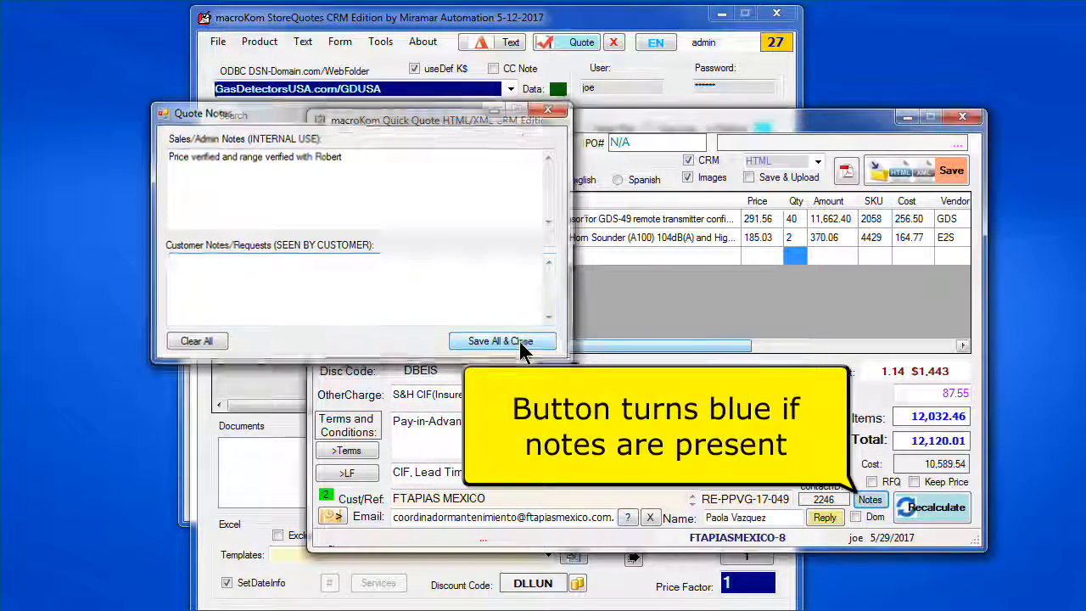